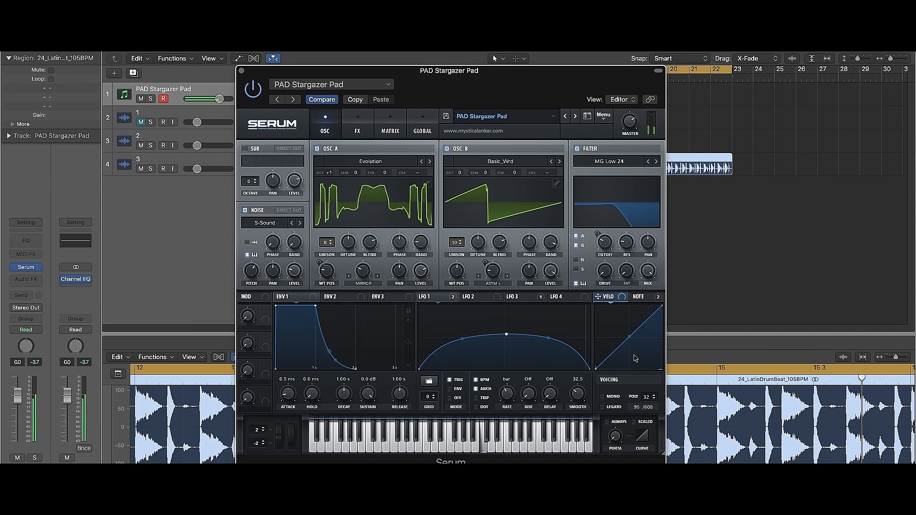
- Advance to the next pad preset and browse the Mystic Alankar - Ace Vol. 3 and Vol. 4 preset lists
{"action": "left_click", "coordinate": [575, 116]}
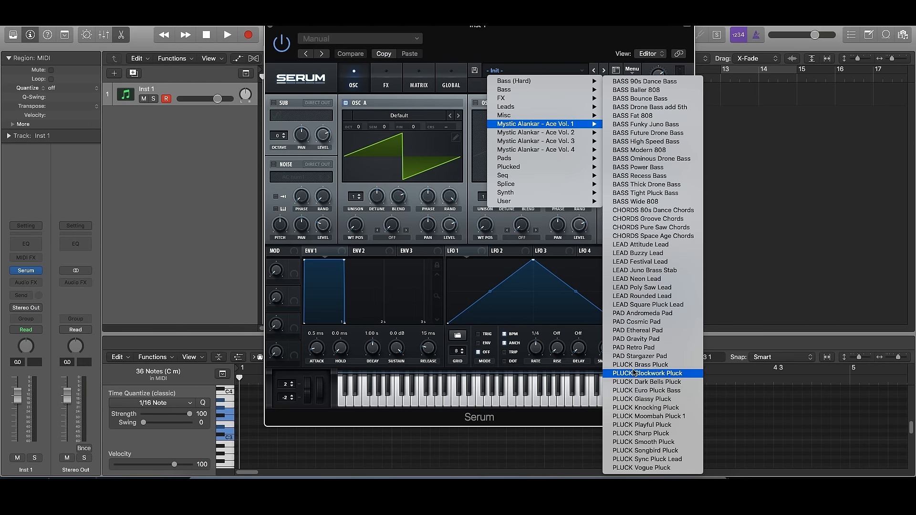
{"action": "mouse_move", "coordinate": [571, 137]}
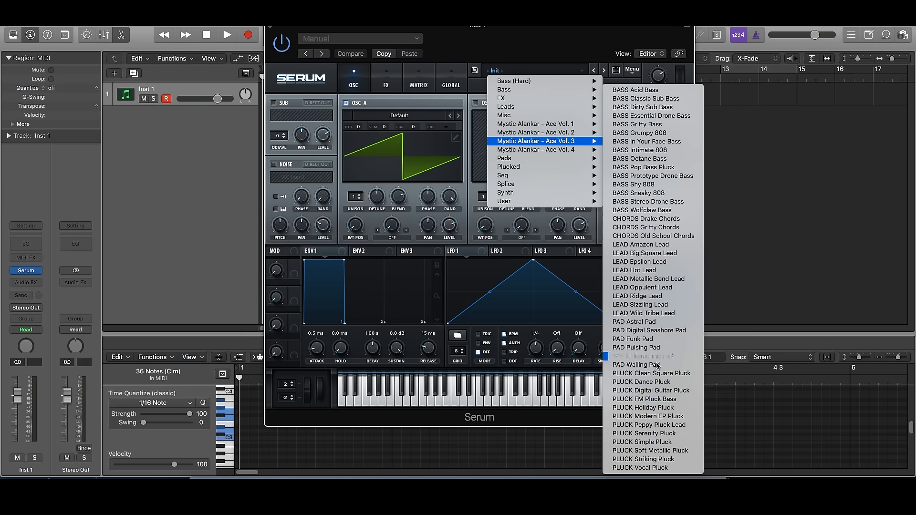
{"action": "mouse_move", "coordinate": [557, 152]}
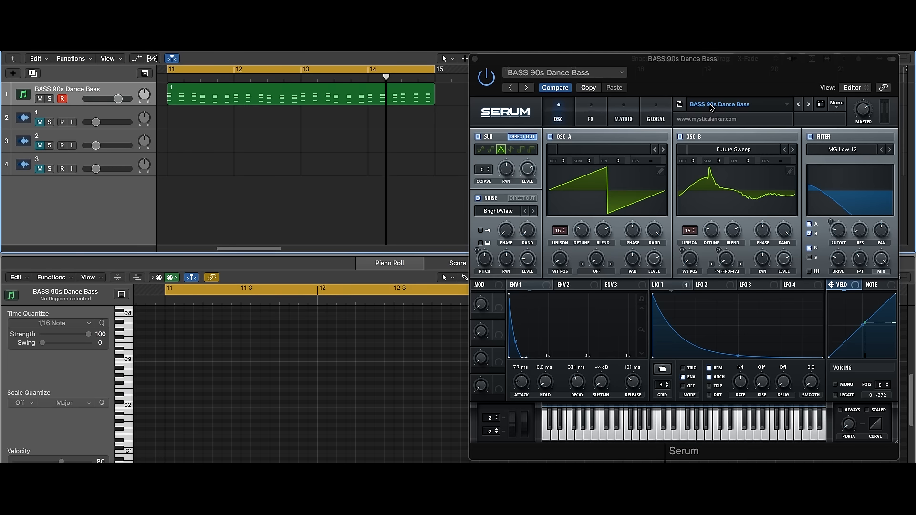
- Audition PLUCK Brass Pluck and PLUCK Clockwork Pluck on the first track, settle on PLUCK Dark Bells Pluck, and stop playback
{"action": "left_click", "coordinate": [711, 106]}
{"action": "mouse_move", "coordinate": [773, 151]}
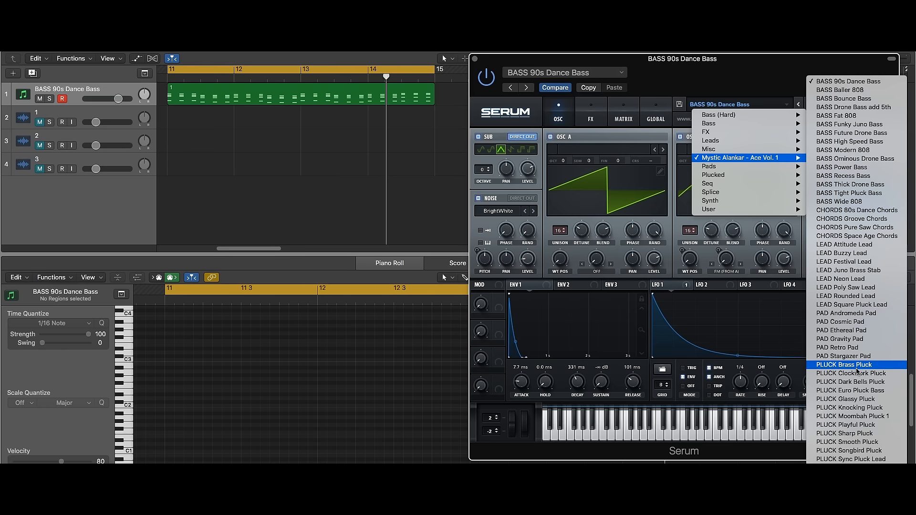
{"action": "left_click", "coordinate": [857, 370]}
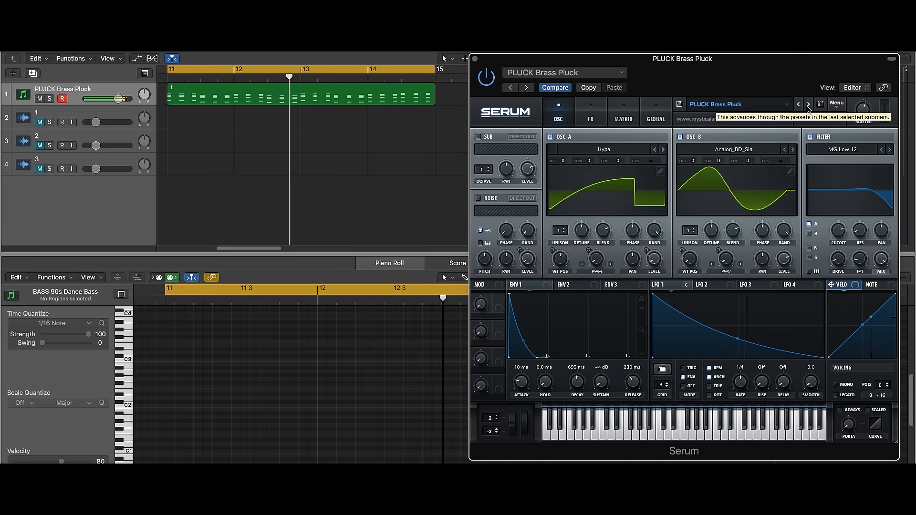
{"action": "left_click", "coordinate": [808, 104]}
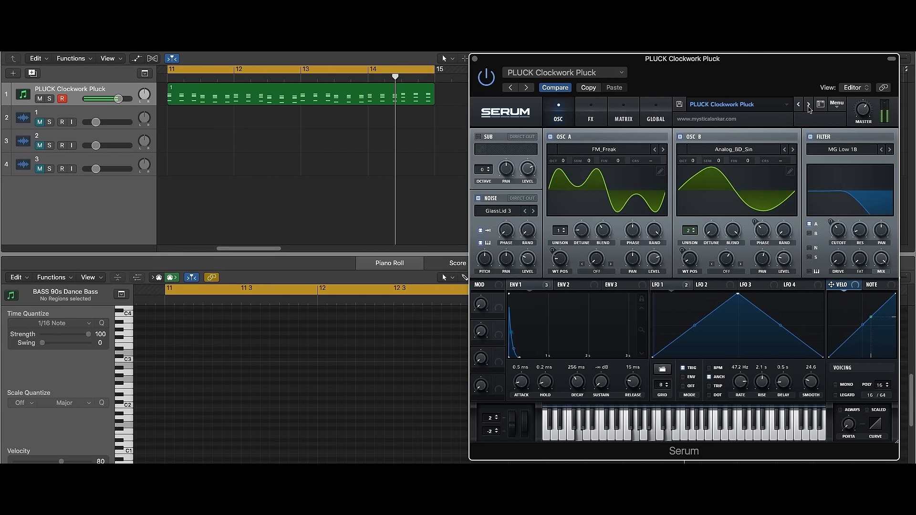
{"action": "left_click", "coordinate": [809, 104]}
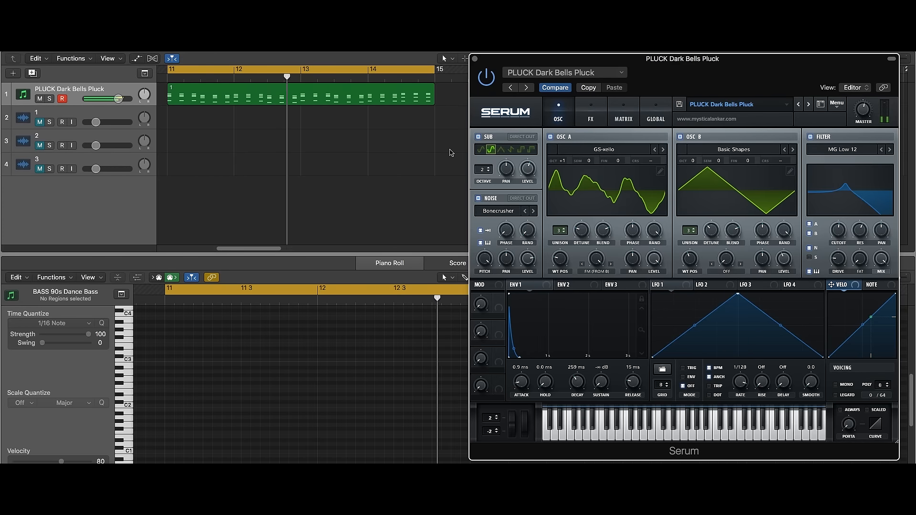
{"action": "key", "text": "space"}
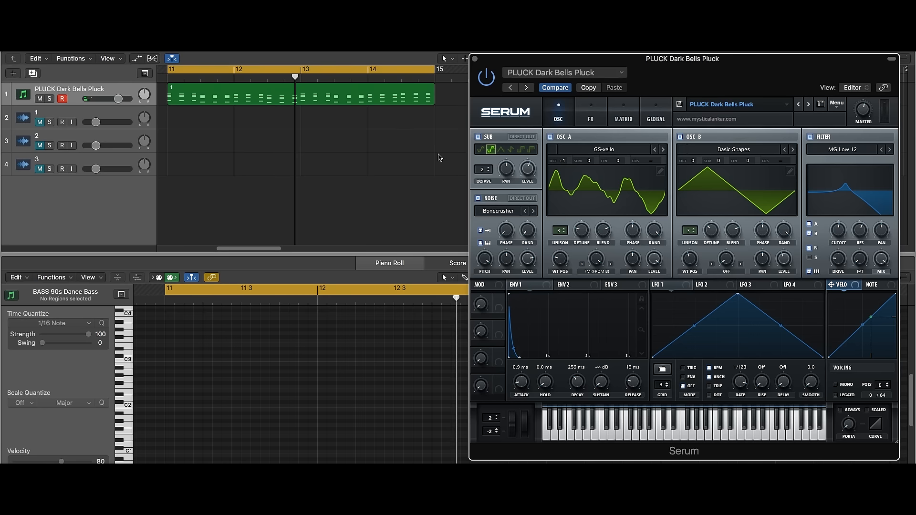
- Create a second Serum instrument track and load BASS 90s Dance Bass from Mystic Alankar - Ace Vol. 1 in it
{"action": "key", "text": "alt+super+n"}
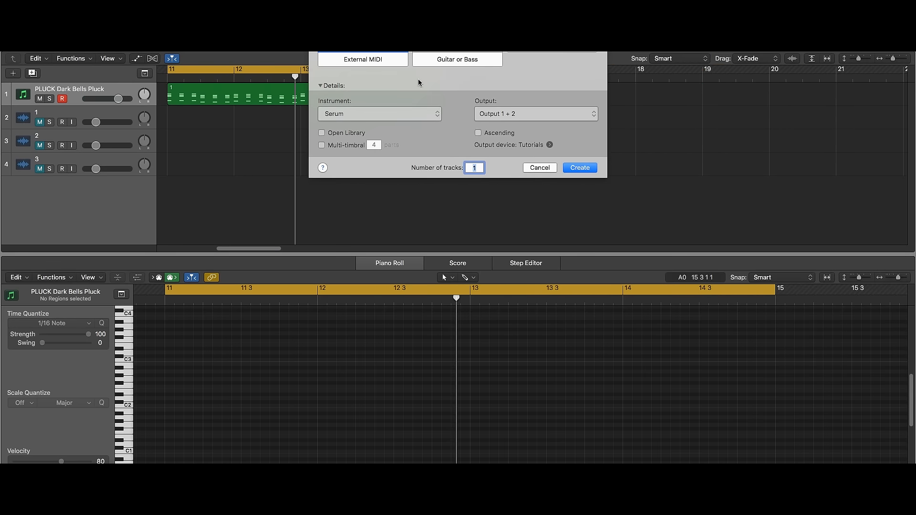
{"action": "left_click", "coordinate": [580, 168]}
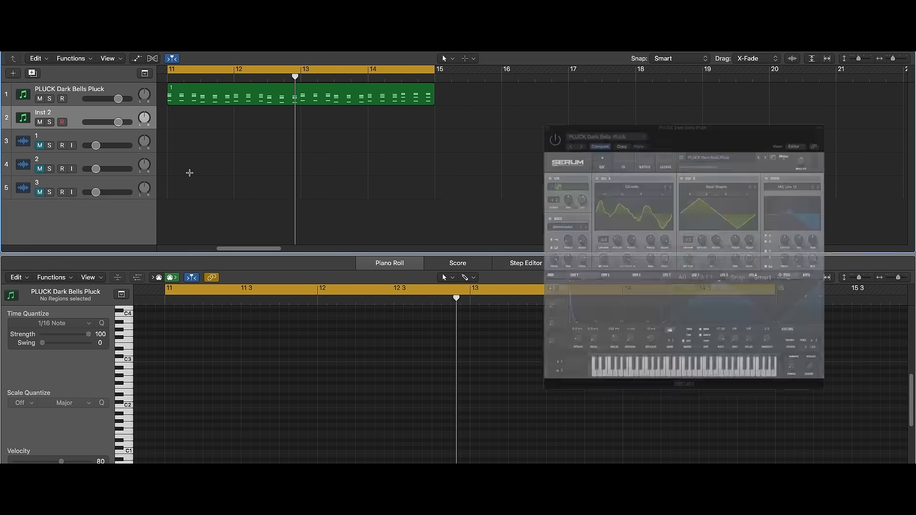
{"action": "left_click", "coordinate": [742, 106]}
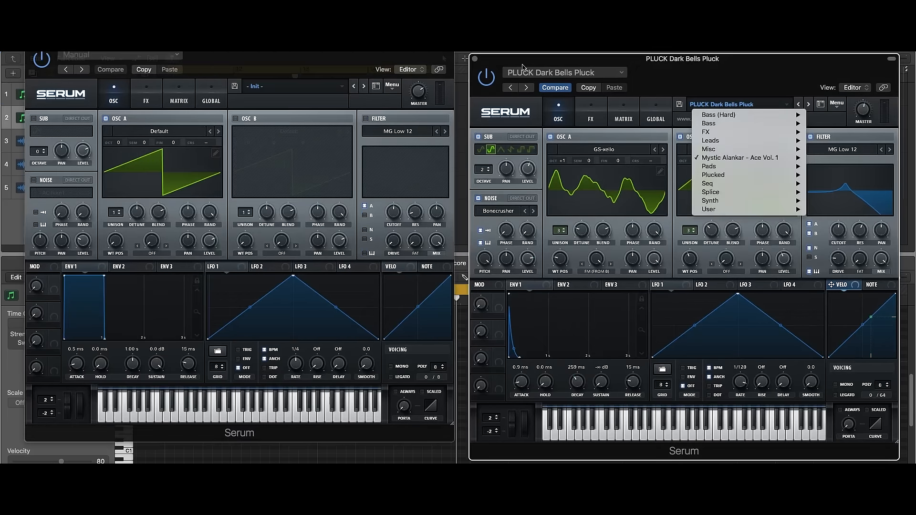
{"action": "left_click", "coordinate": [314, 88]}
{"action": "left_click", "coordinate": [314, 88]}
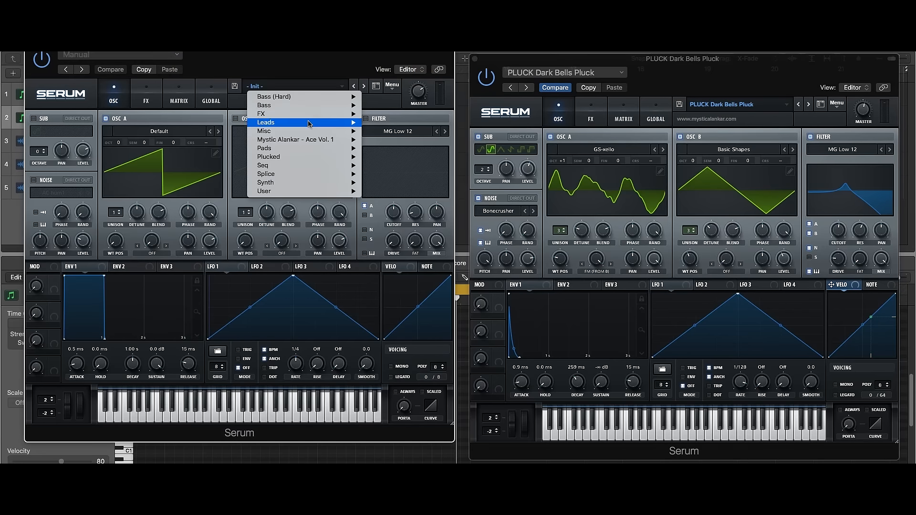
{"action": "mouse_move", "coordinate": [298, 140]}
{"action": "left_click", "coordinate": [409, 83]}
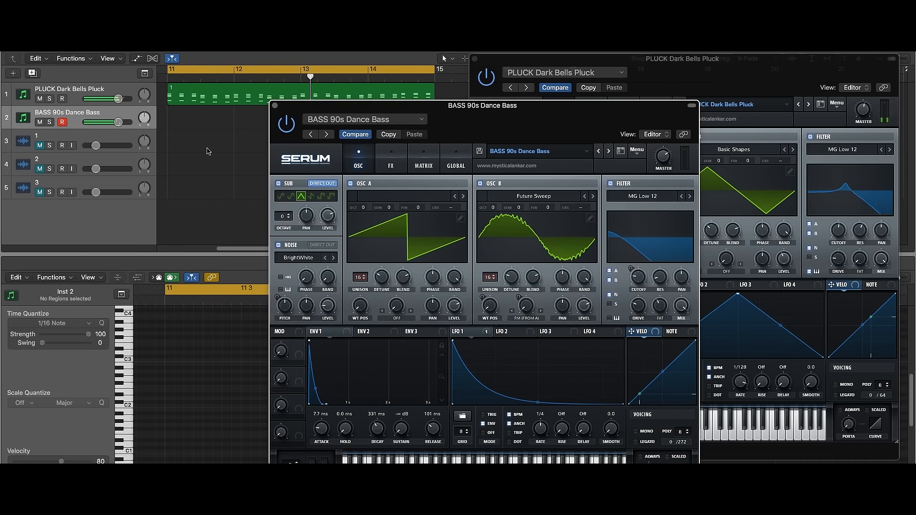
- Advance the second track's preset past BASS Baller 808 to BASS Bounce Bass and record a bass part over bars 11 to 14
{"action": "left_click", "coordinate": [609, 152]}
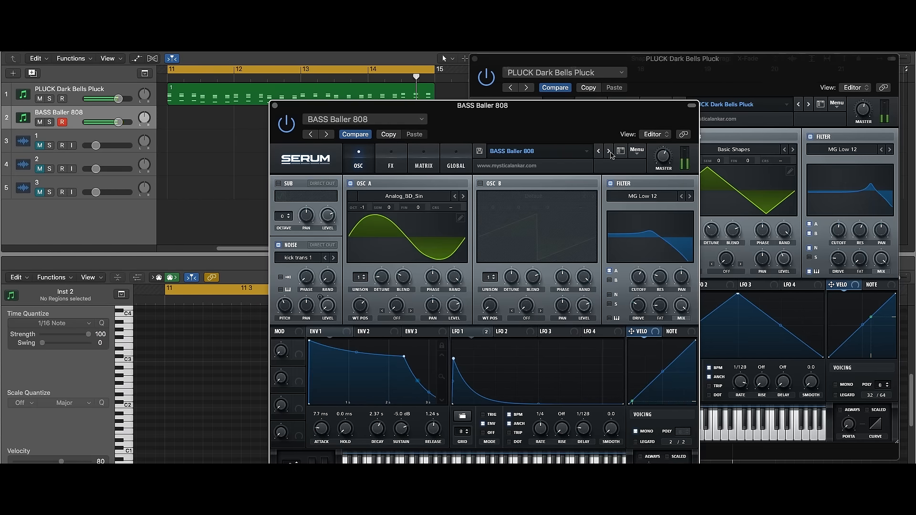
{"action": "left_click", "coordinate": [609, 151]}
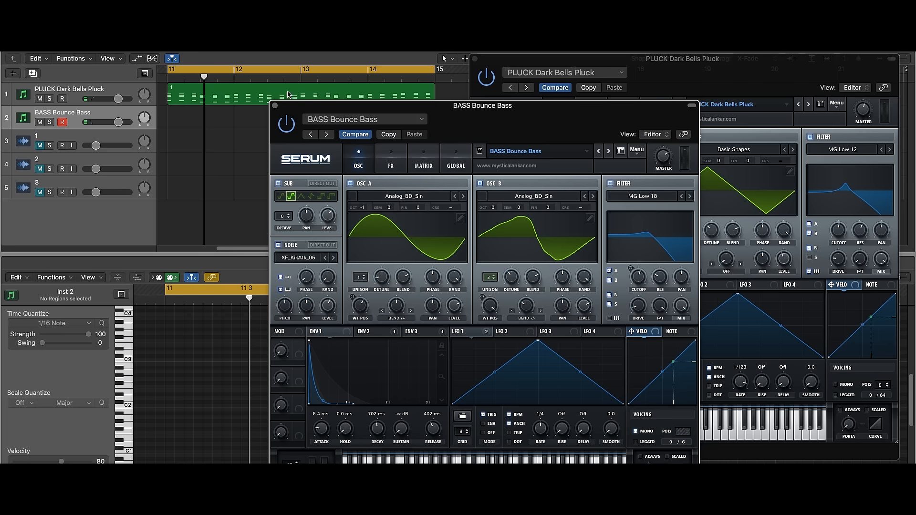
{"action": "key", "text": "r"}
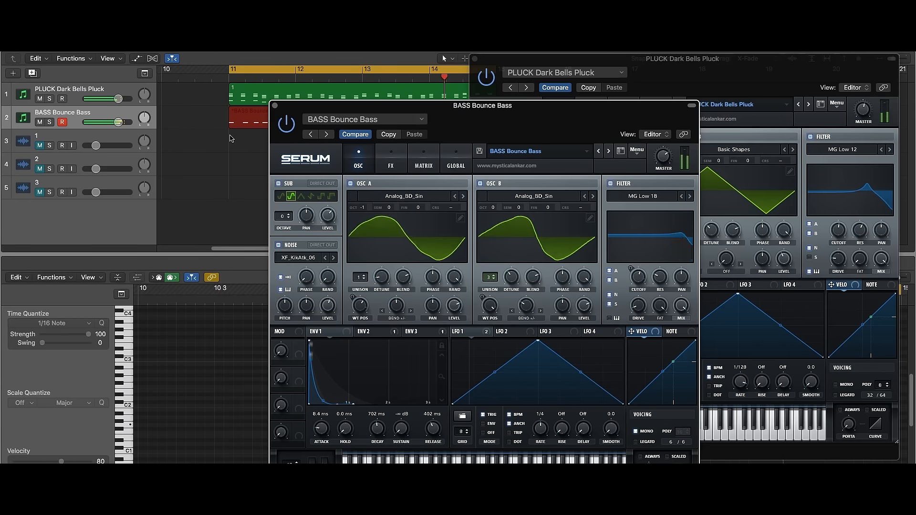
{"action": "key", "text": "space"}
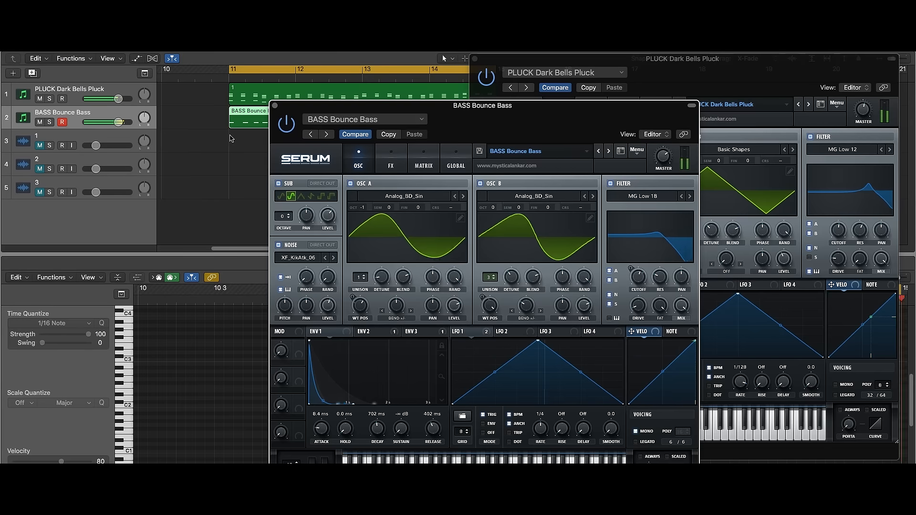
- Close both Serum windows and create one more software instrument track with Serum
{"action": "key", "text": "super+w"}
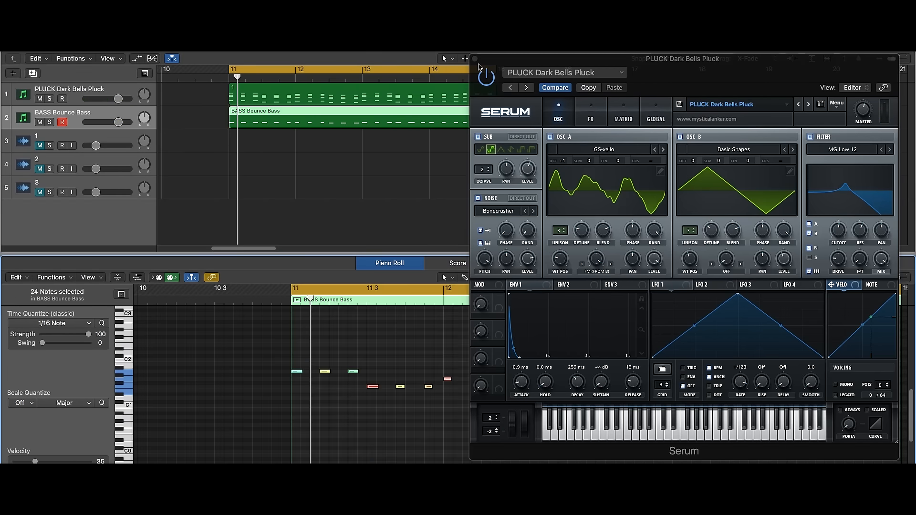
{"action": "key", "text": "super+w"}
{"action": "key", "text": "alt+super+n"}
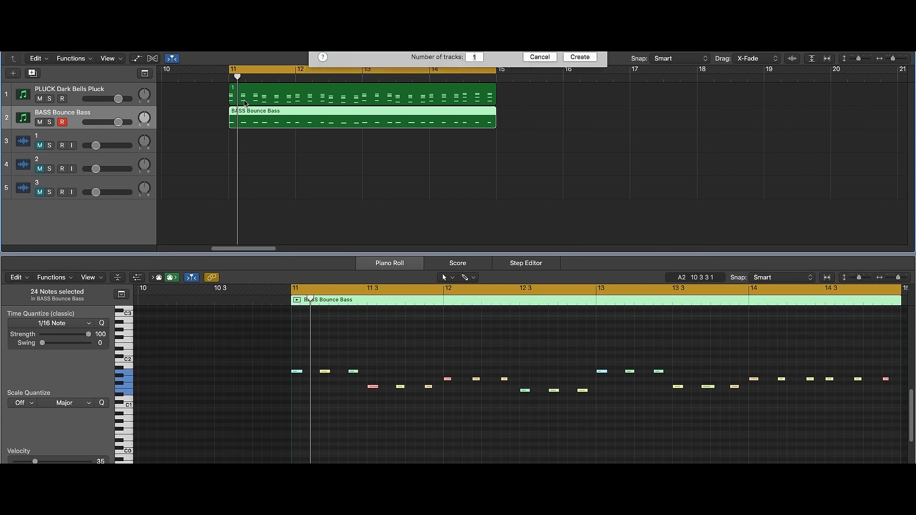
{"action": "left_click", "coordinate": [409, 119]}
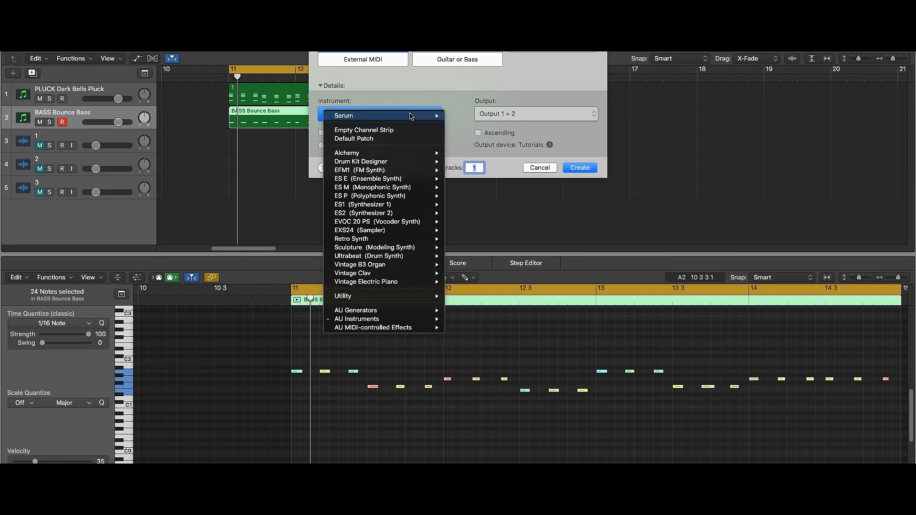
{"action": "left_click", "coordinate": [409, 119]}
{"action": "left_click", "coordinate": [580, 168]}
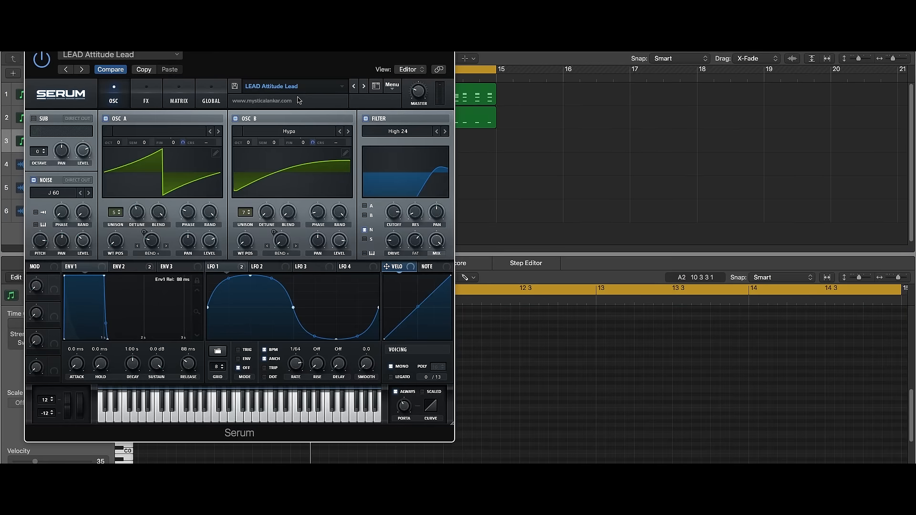
- Audition LEAD Neon Lead and LEAD Poly Saw Lead on the third track and settle on LEAD Rounded Lead
{"action": "left_click", "coordinate": [298, 88]}
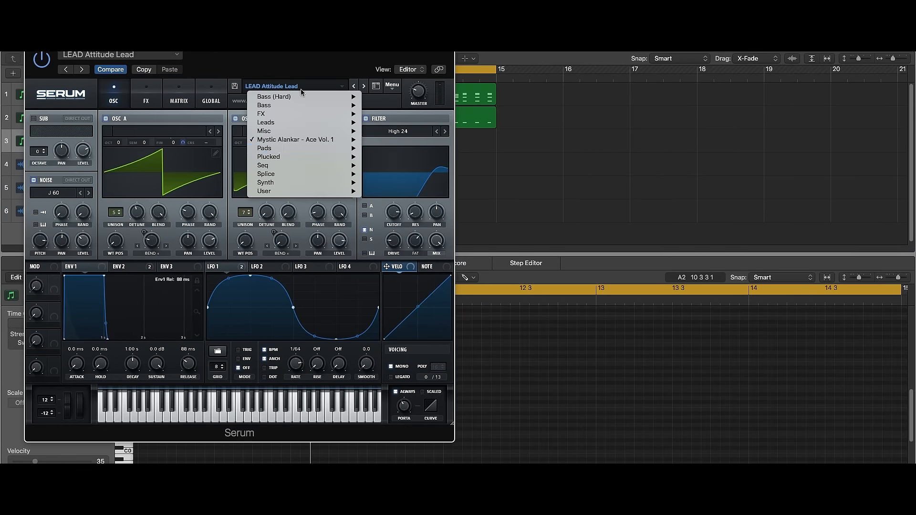
{"action": "mouse_move", "coordinate": [337, 140]}
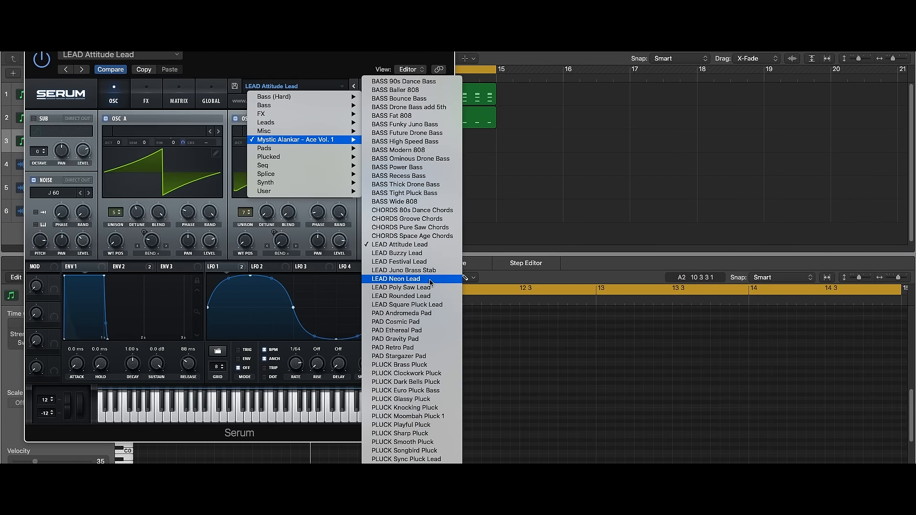
{"action": "left_click", "coordinate": [403, 278]}
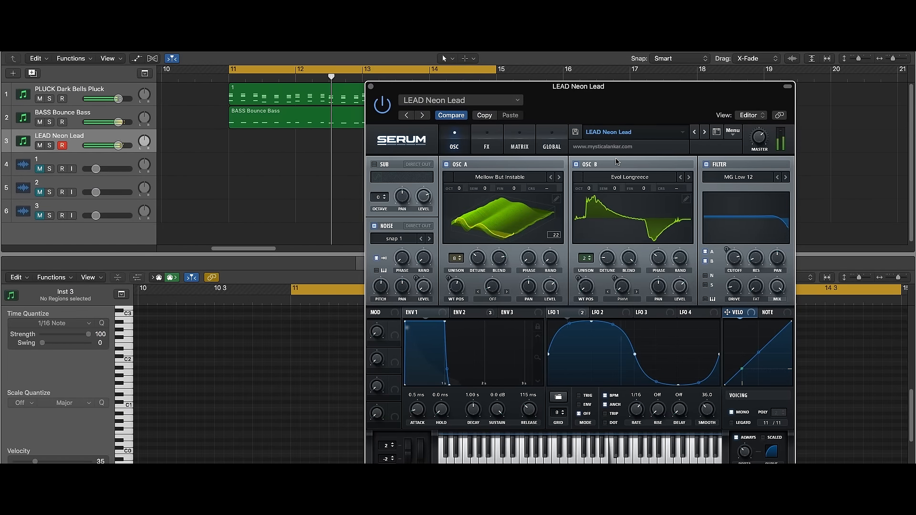
{"action": "left_click", "coordinate": [705, 133]}
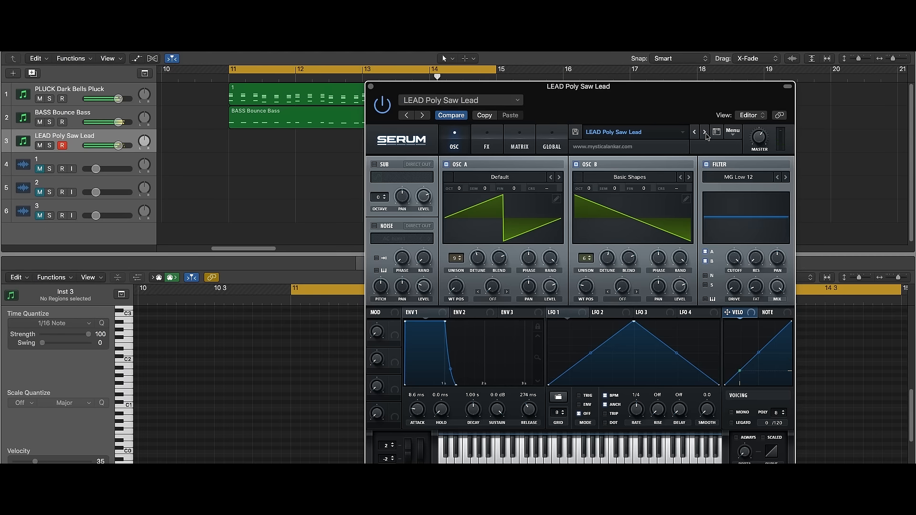
{"action": "left_click", "coordinate": [704, 133]}
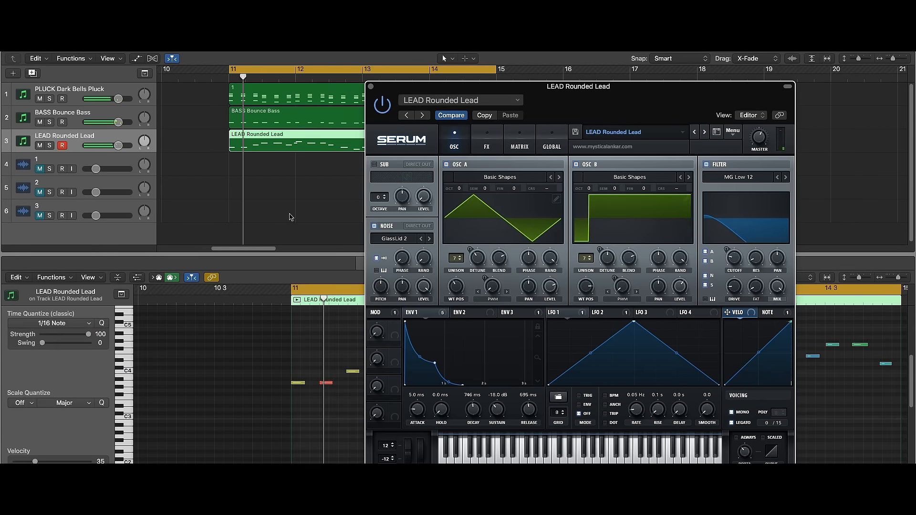
- Select all notes of the recorded LEAD Rounded Lead region in the Piano Roll
{"action": "left_click", "coordinate": [314, 338]}
{"action": "key", "text": "super+a"}
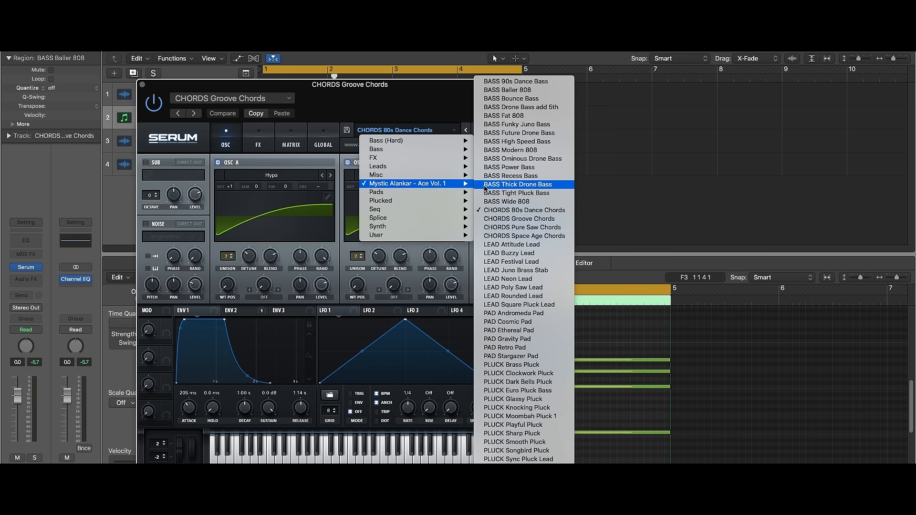
- Try the CHORDS Groove Chords and CHORDS Pure Saw Chords presets on the chord track
{"action": "left_click", "coordinate": [531, 220]}
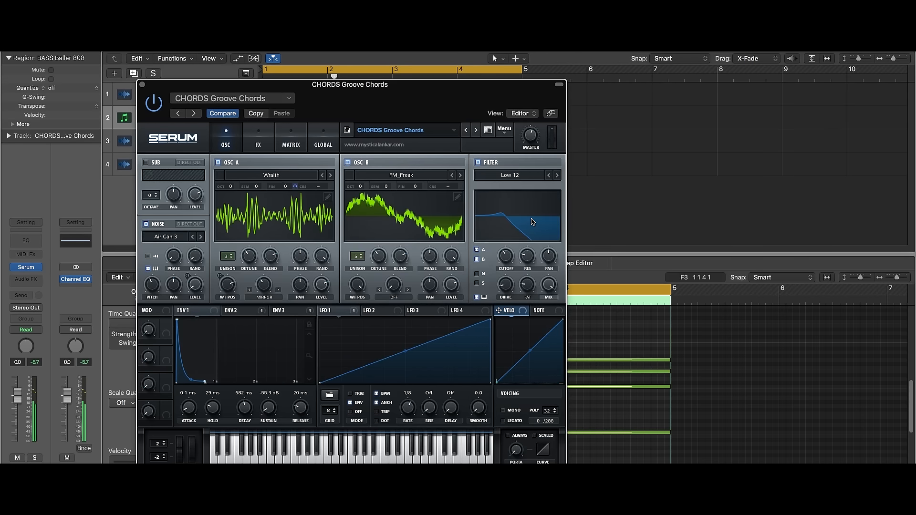
{"action": "left_click_drag", "start_coordinate": [421, 122], "coordinate": [514, 142]}
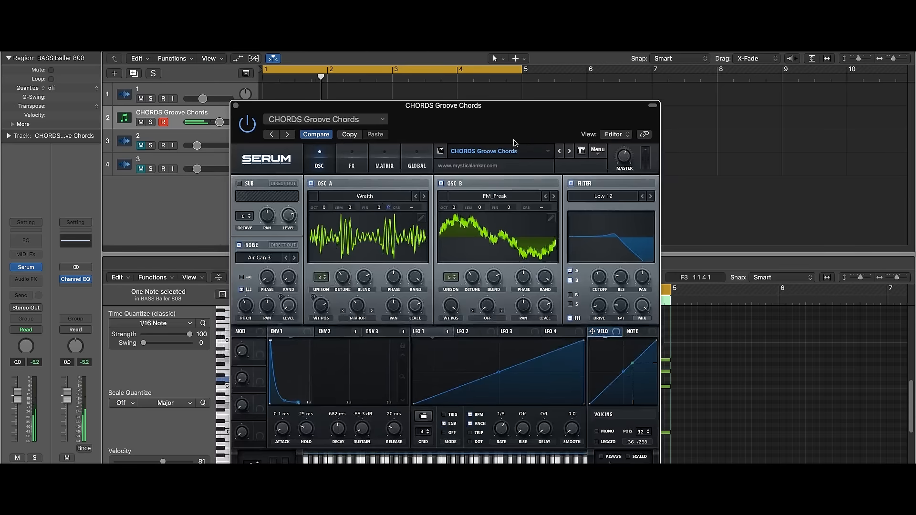
{"action": "left_click", "coordinate": [570, 152]}
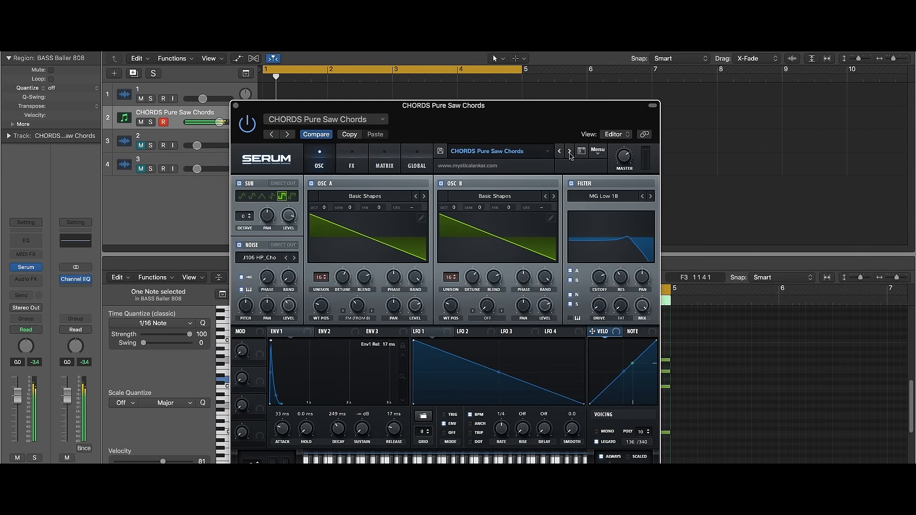
- Load CHORDS 80s Dance Chords from Mystic Alankar - Ace Vol. 1 and move the Serum window clear of the chord region
{"action": "left_click", "coordinate": [529, 154]}
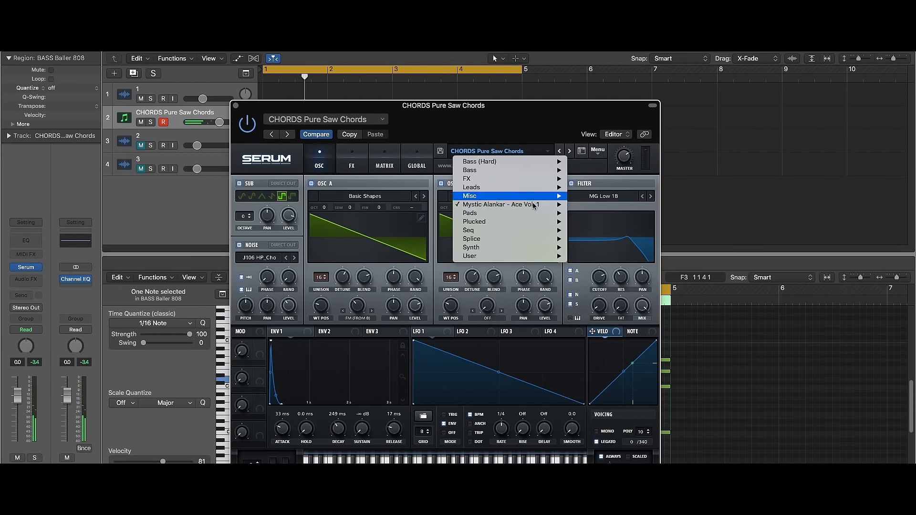
{"action": "mouse_move", "coordinate": [534, 206]}
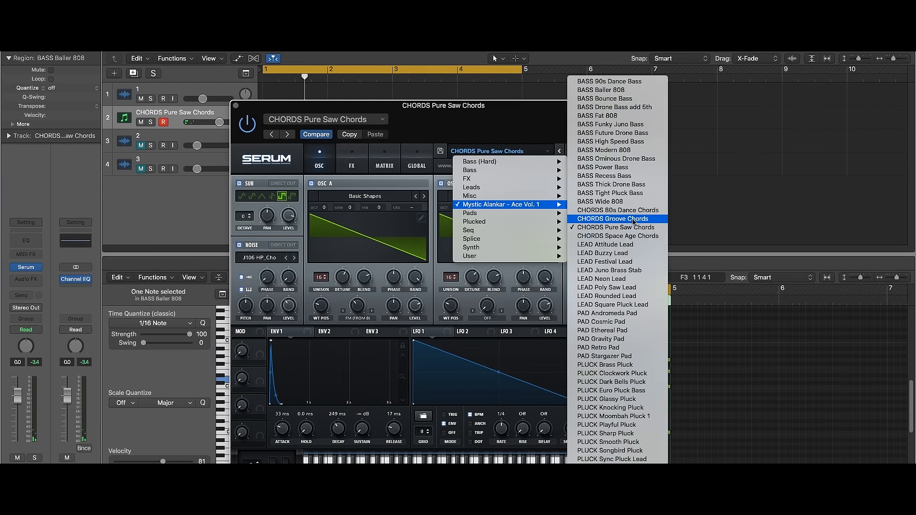
{"action": "left_click", "coordinate": [617, 210]}
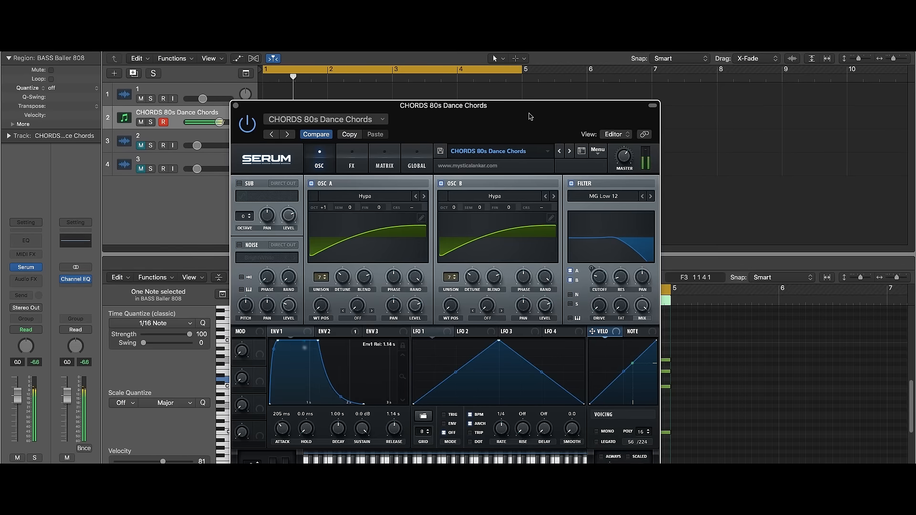
{"action": "left_click_drag", "start_coordinate": [530, 116], "coordinate": [562, 125]}
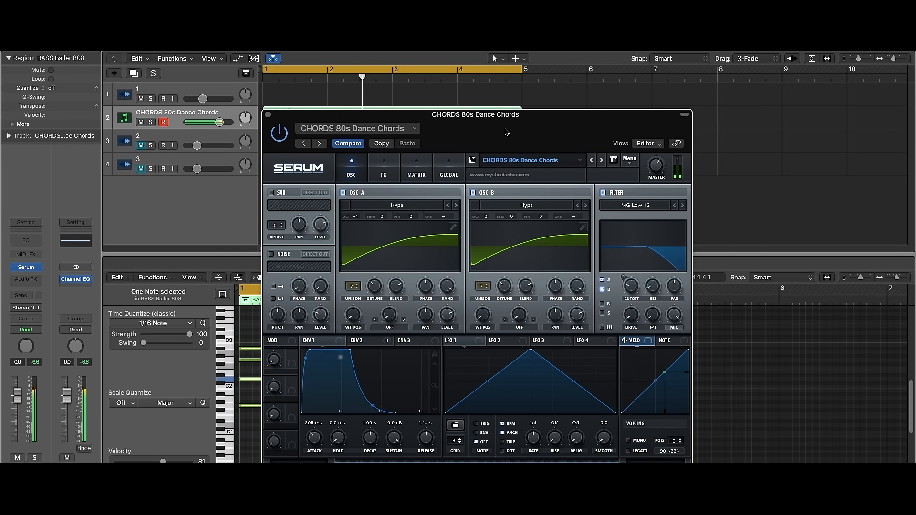
{"action": "left_click_drag", "start_coordinate": [344, 120], "coordinate": [398, 117]}
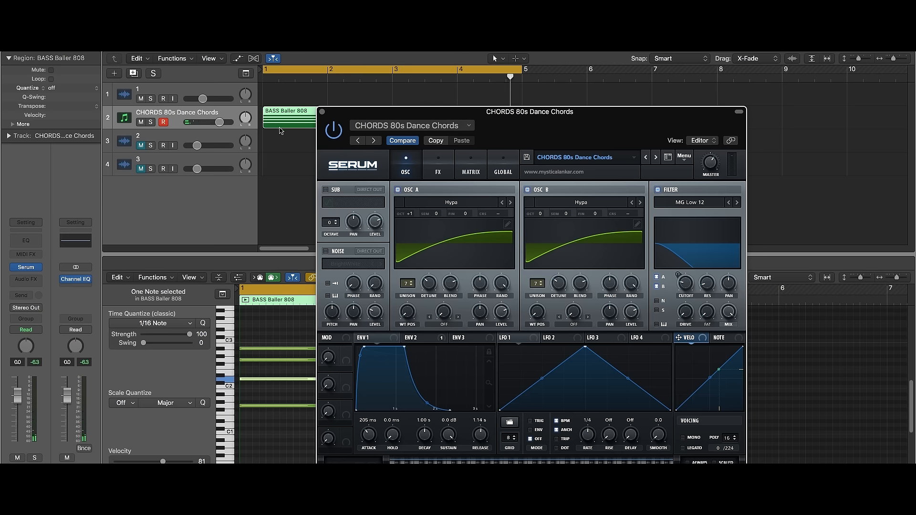
- Add a new Serum instrument track below the chord track and select the four lowest notes of the chord region
{"action": "key", "text": "alt+super+n"}
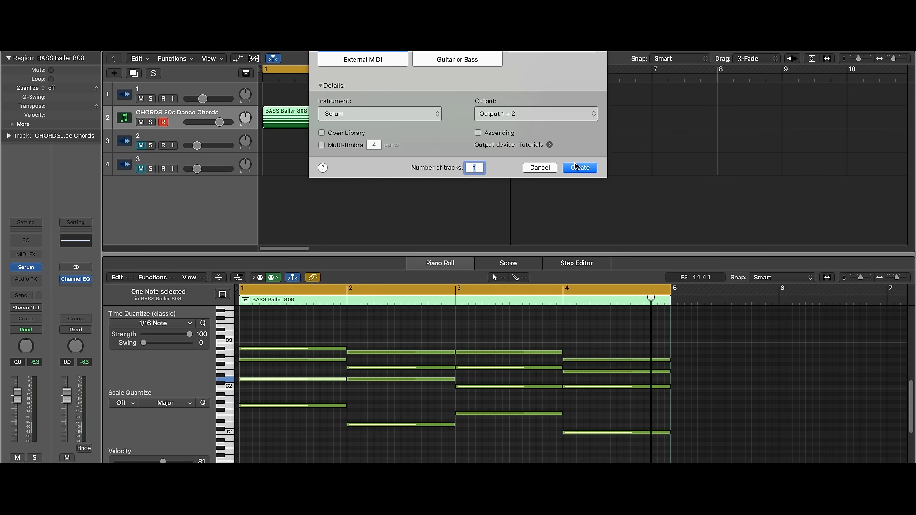
{"action": "left_click", "coordinate": [580, 167]}
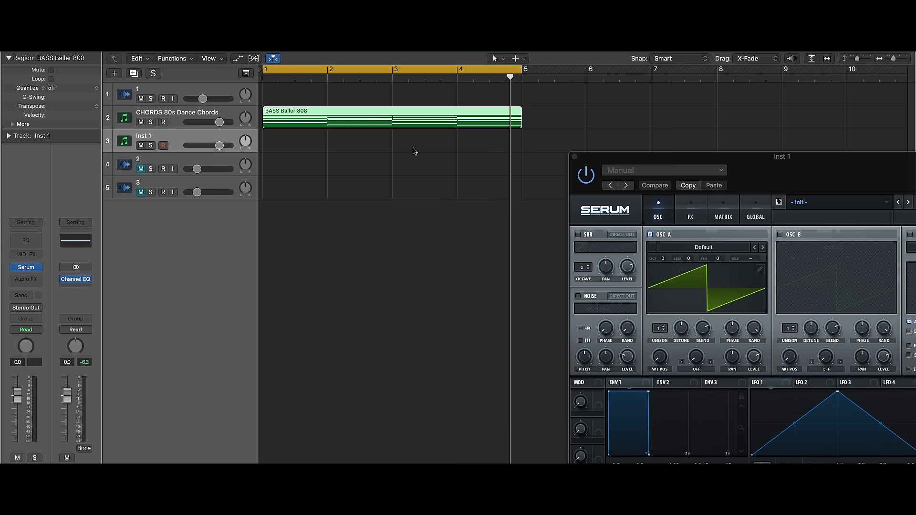
{"action": "double_click", "coordinate": [402, 127]}
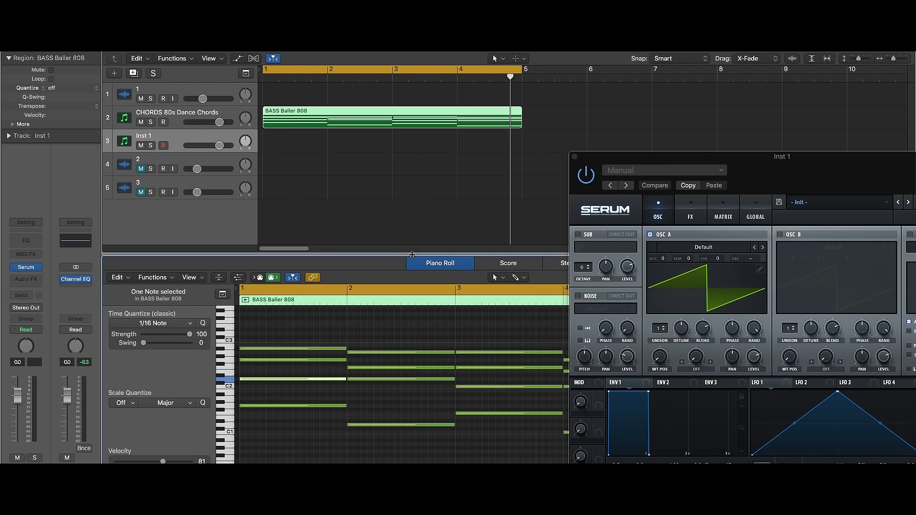
{"action": "left_click_drag", "start_coordinate": [412, 254], "coordinate": [413, 166]}
{"action": "left_click_drag", "start_coordinate": [624, 159], "coordinate": [860, 326]}
{"action": "left_click_drag", "start_coordinate": [305, 345], "coordinate": [599, 317]}
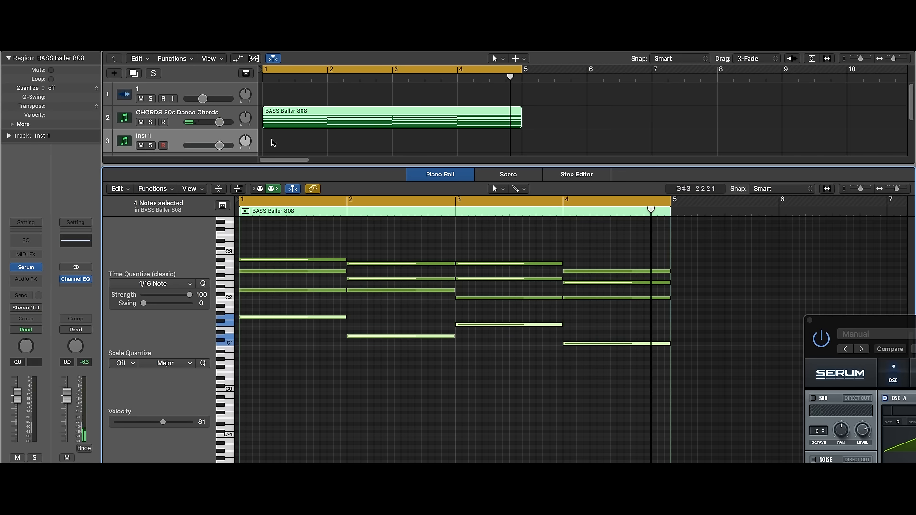
- Create an empty MIDI region on the new track, extend it to four bars and paste the copied bass notes into it
{"action": "right_click", "coordinate": [274, 141]}
{"action": "left_click", "coordinate": [293, 144]}
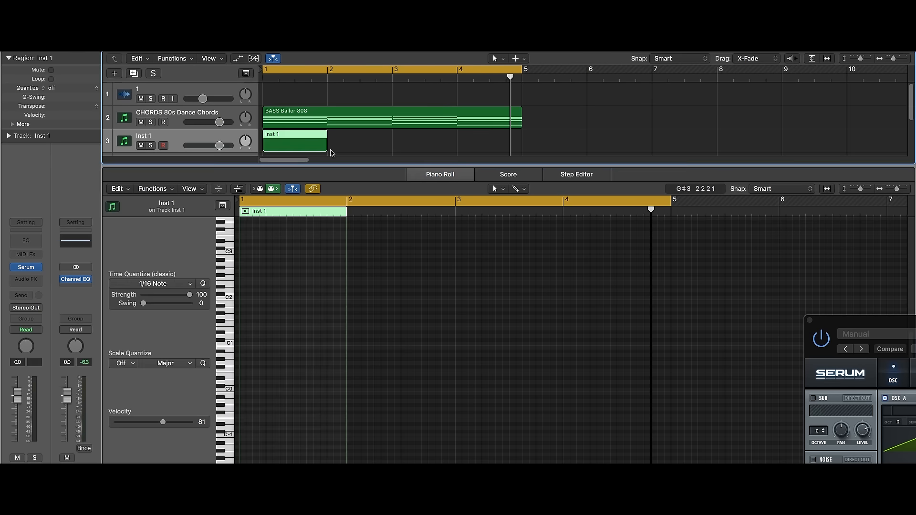
{"action": "left_click_drag", "start_coordinate": [327, 146], "coordinate": [522, 148]}
{"action": "left_click", "coordinate": [256, 211]}
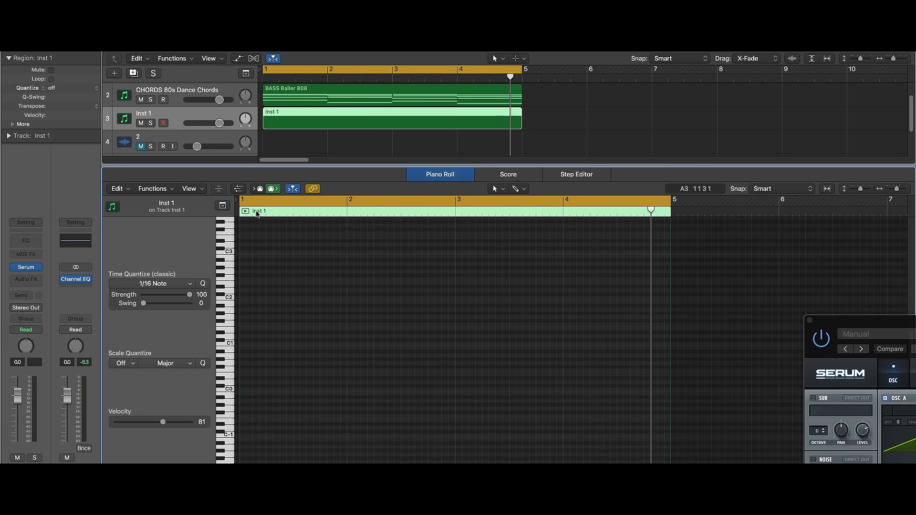
{"action": "key", "text": "super+v"}
- Audition BASS High Speed Bass and BASS Modern 808 from Mystic Alankar - Ace Vol. 1 and settle on BASS Ominous Drone Bass
{"action": "key", "text": "space"}
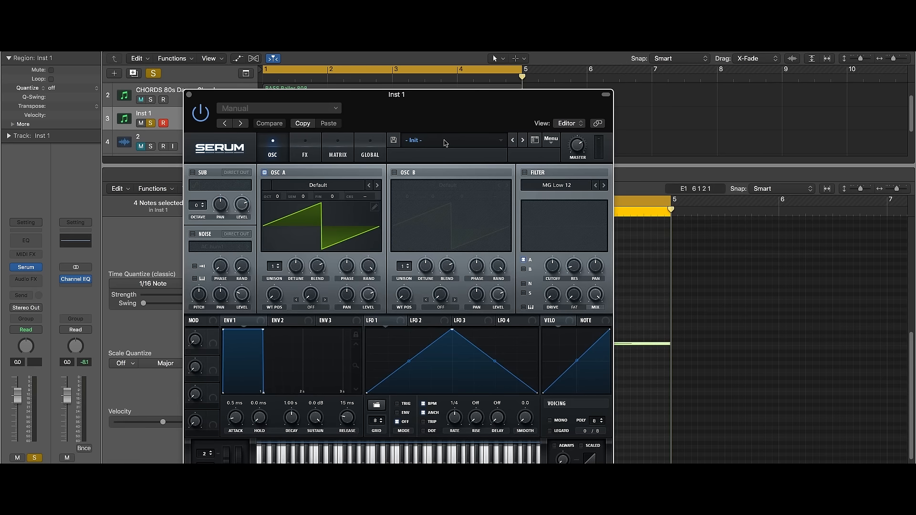
{"action": "left_click", "coordinate": [444, 141]}
{"action": "mouse_move", "coordinate": [489, 197]}
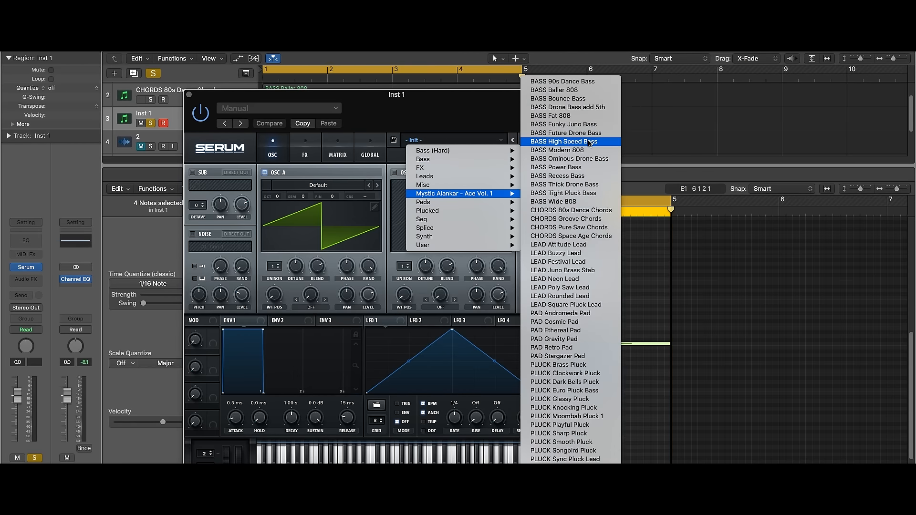
{"action": "left_click", "coordinate": [589, 141]}
{"action": "key", "text": "space"}
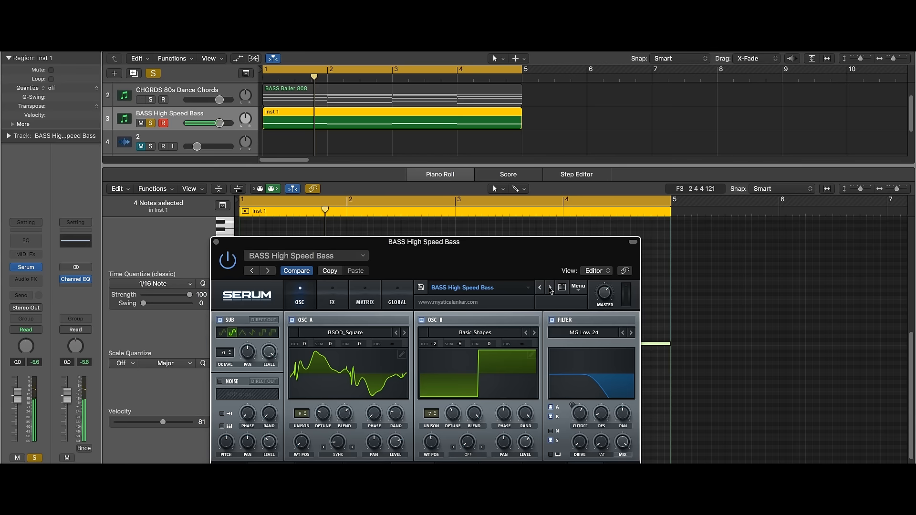
{"action": "left_click", "coordinate": [551, 288]}
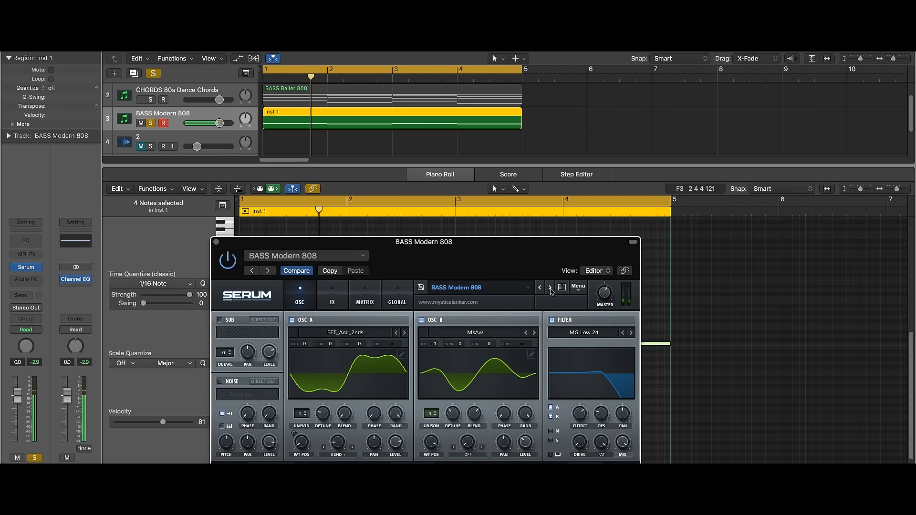
{"action": "left_click", "coordinate": [551, 288]}
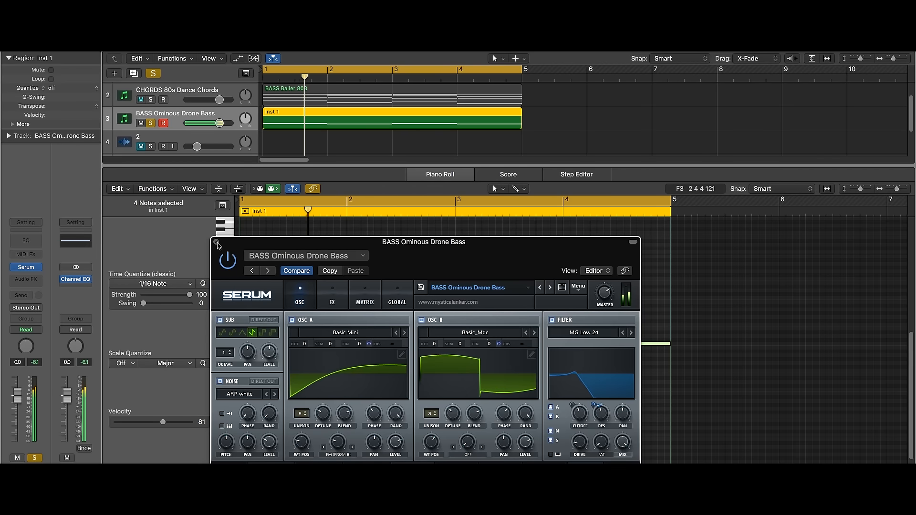
{"action": "left_click", "coordinate": [217, 243]}
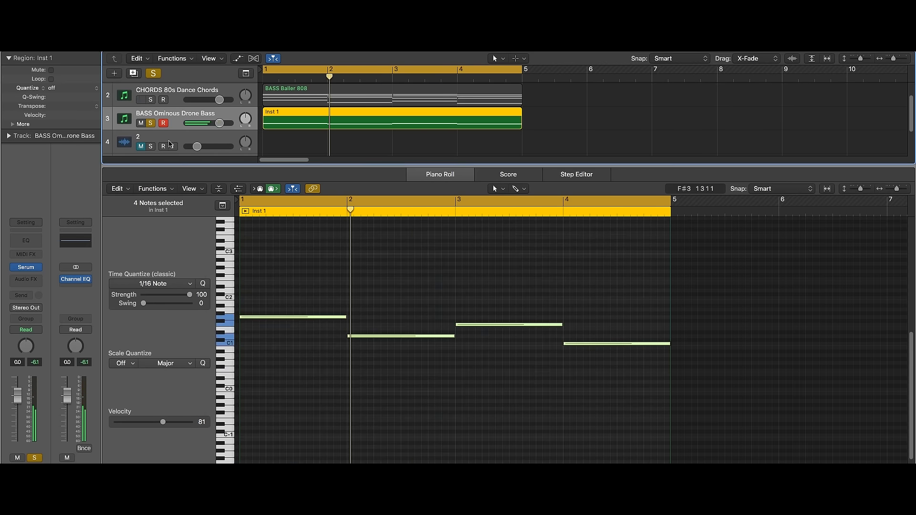
- Unsolo the bass track and transpose all four of its notes down one octave
{"action": "left_click", "coordinate": [150, 123]}
{"action": "left_click", "coordinate": [436, 274]}
{"action": "key", "text": "space"}
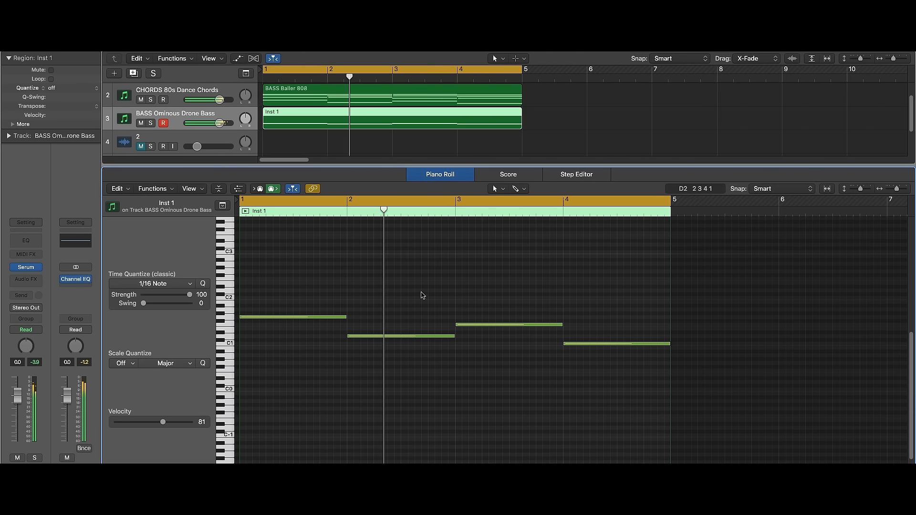
{"action": "key", "text": "super+a"}
{"action": "key", "text": "alt+shift+Down"}
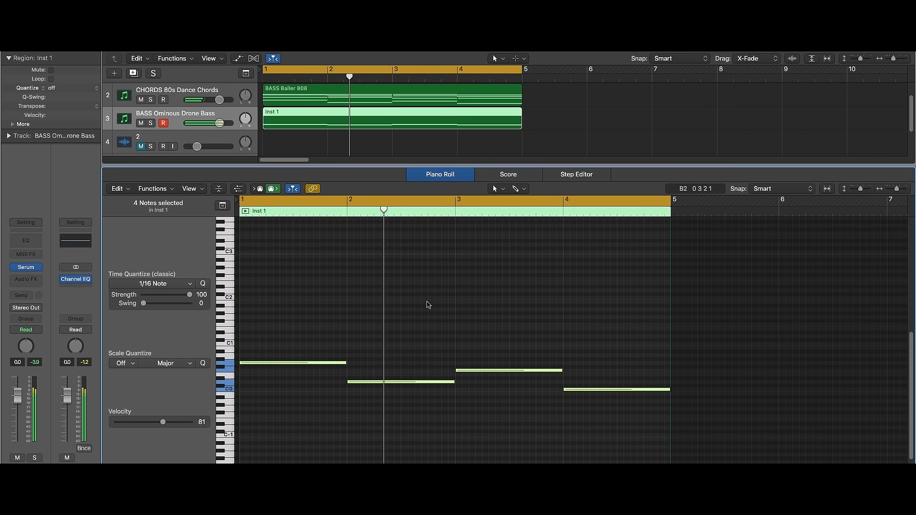
{"action": "key", "text": "Return"}
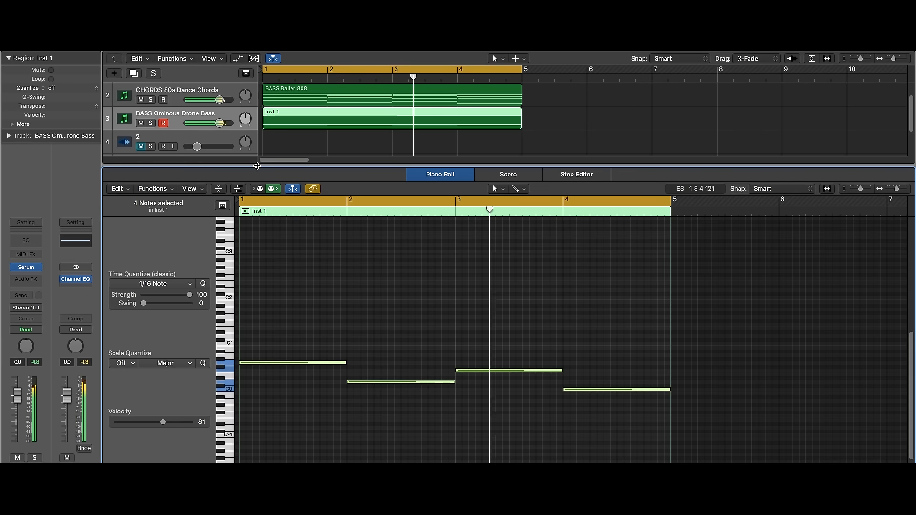
- Add another Serum instrument track directly below CHORDS 80s Dance Chords and copy the chord region onto it
{"action": "left_click_drag", "start_coordinate": [238, 165], "coordinate": [237, 260]}
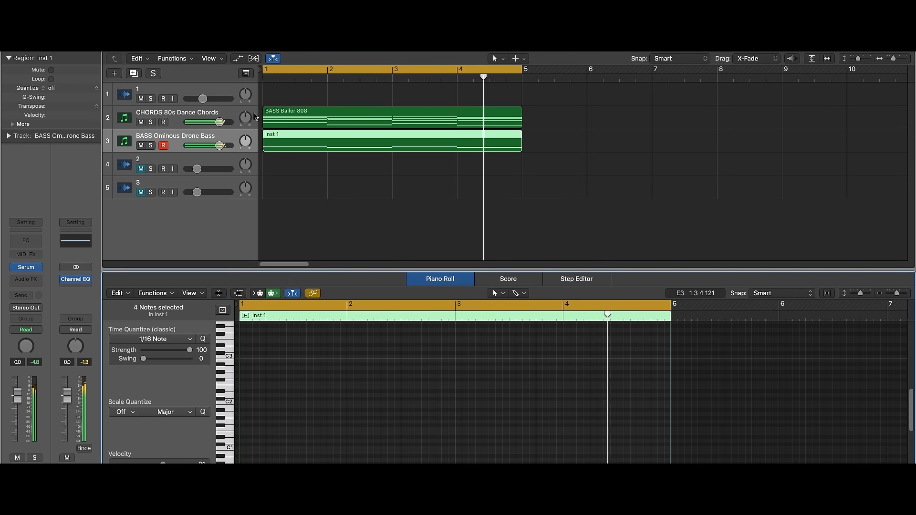
{"action": "left_click", "coordinate": [191, 112]}
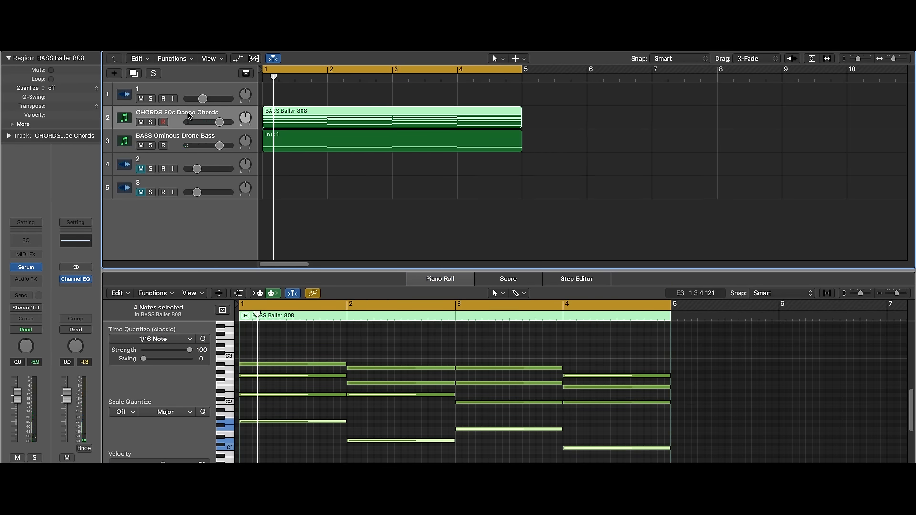
{"action": "key", "text": "alt+super+n"}
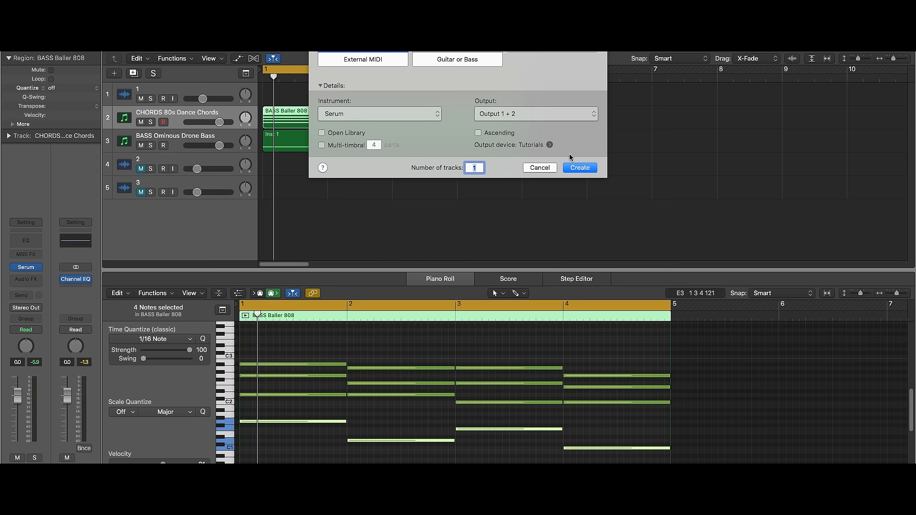
{"action": "left_click", "coordinate": [580, 168]}
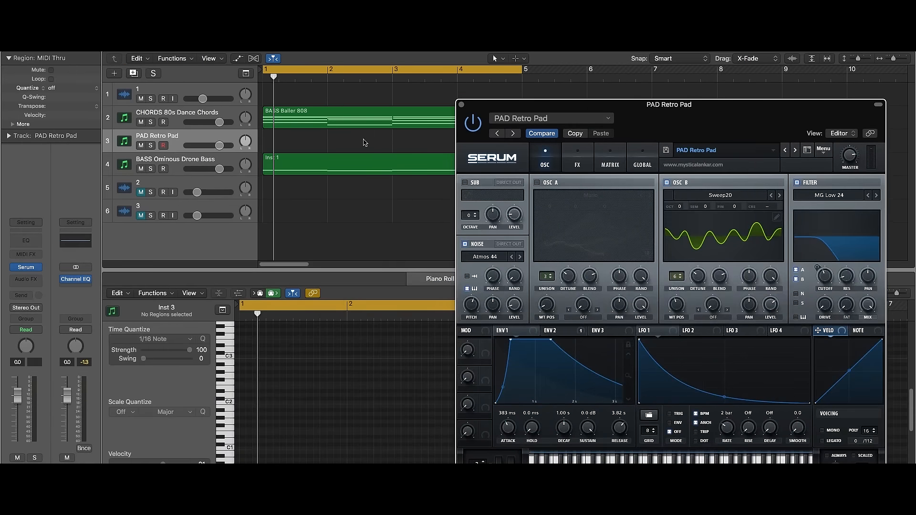
{"action": "left_click", "coordinate": [353, 122]}
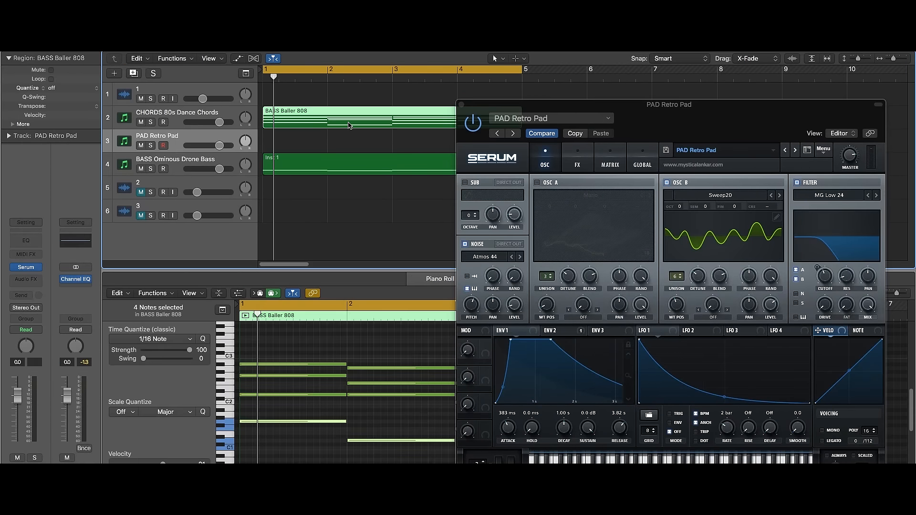
{"action": "left_click_drag", "start_coordinate": [349, 125], "coordinate": [348, 142]}
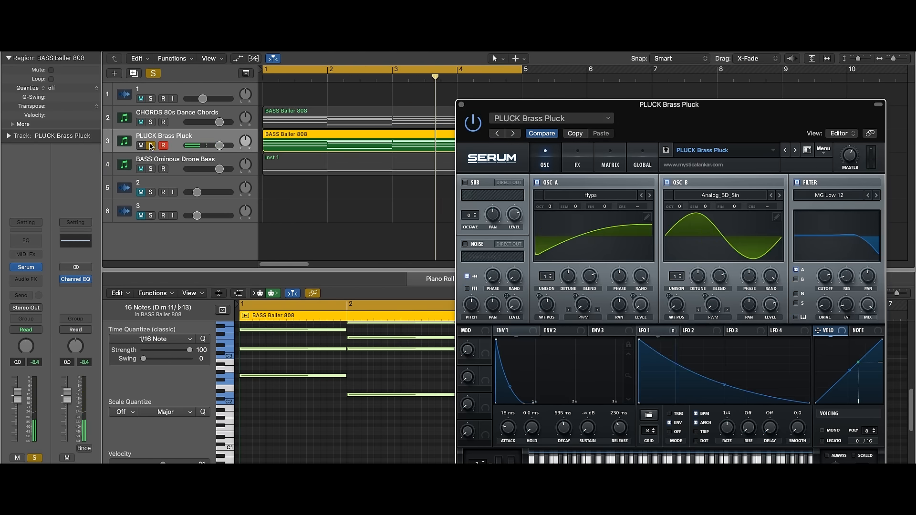
- Unsolo the PLUCK Brass Pluck track to hear it in the full mix and raise its volume to 0.7 dB
{"action": "left_click", "coordinate": [151, 146]}
{"action": "key", "text": "Return"}
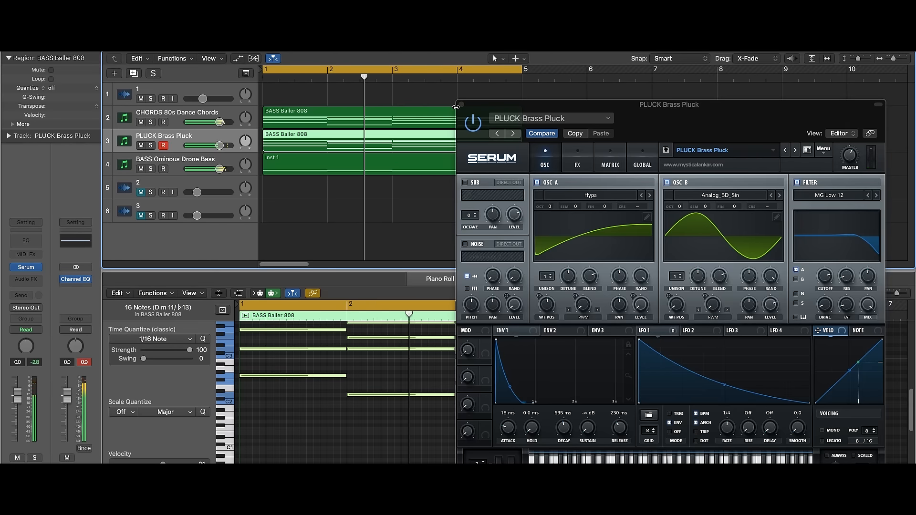
{"action": "left_click", "coordinate": [462, 105]}
{"action": "left_click_drag", "start_coordinate": [220, 146], "coordinate": [223, 147]}
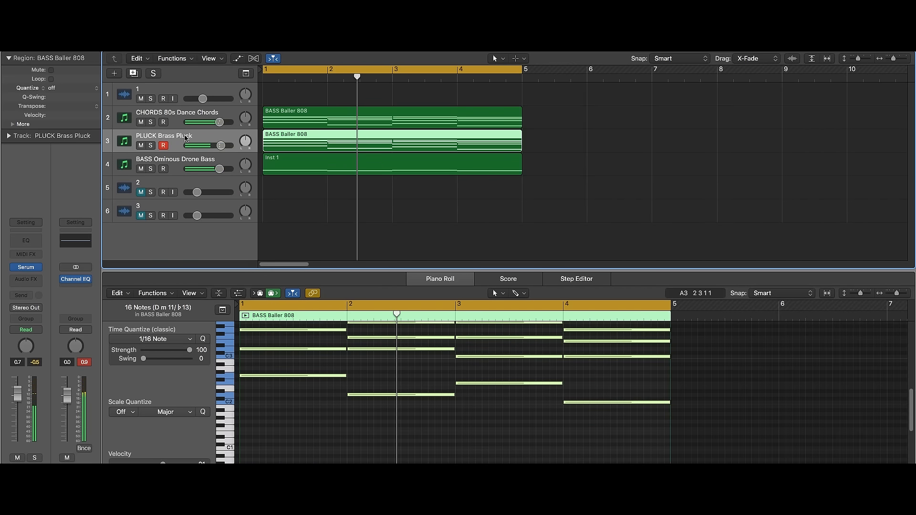
- Add a Serum instrument track below PLUCK Brass Pluck and copy the pluck track's region onto it
{"action": "key", "text": "alt+super+n"}
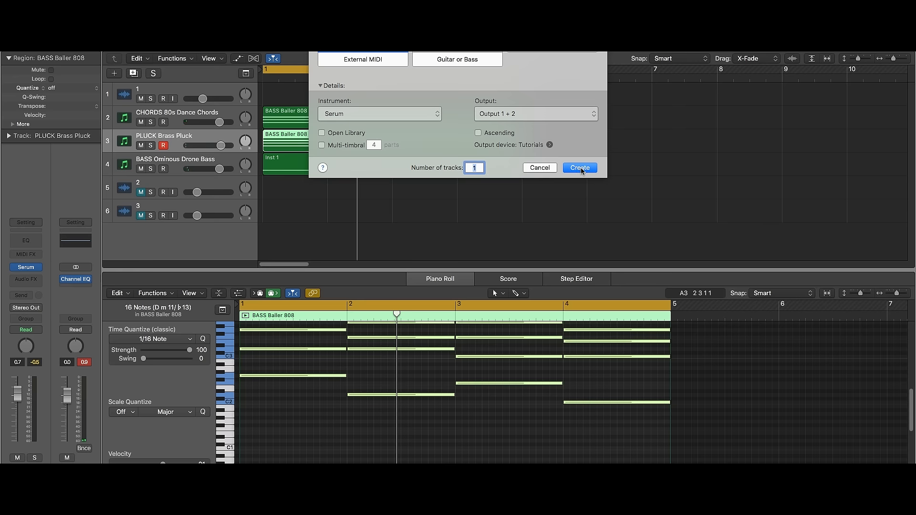
{"action": "left_click", "coordinate": [580, 168]}
{"action": "left_click", "coordinate": [26, 267]}
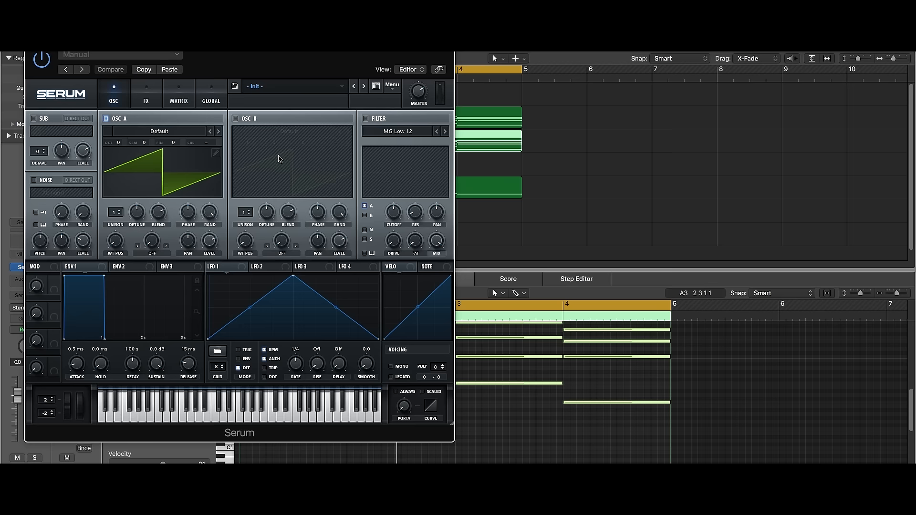
{"action": "left_click_drag", "start_coordinate": [286, 64], "coordinate": [120, 267]}
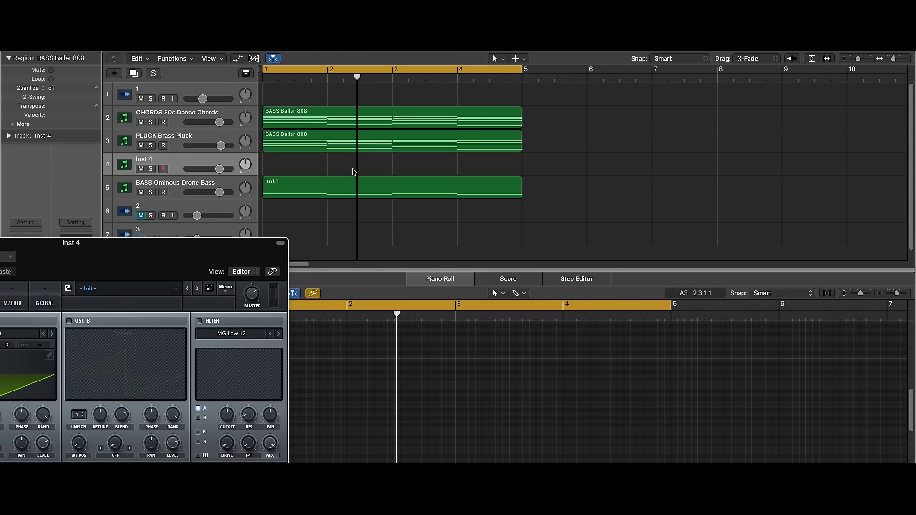
{"action": "left_click_drag", "start_coordinate": [352, 162], "coordinate": [353, 165]}
{"action": "left_click_drag", "start_coordinate": [145, 258], "coordinate": [445, 106]}
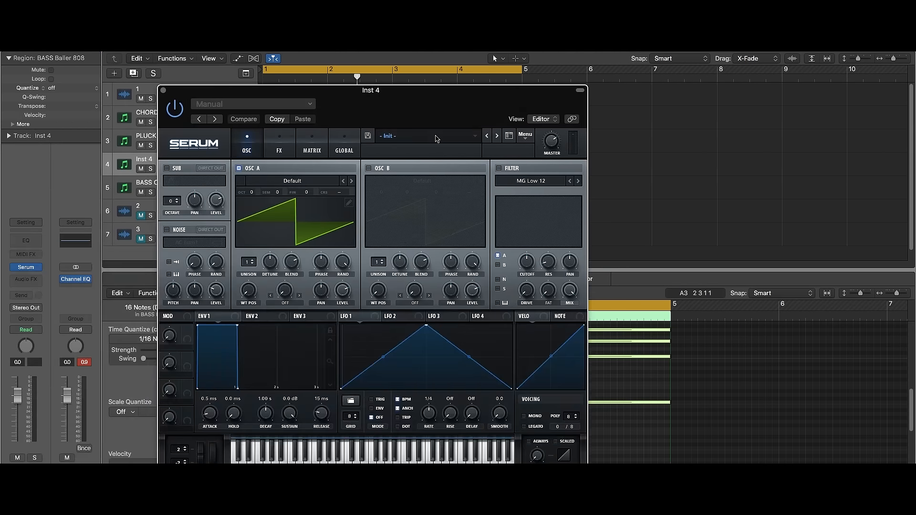
- Load PAD Ethereal Pad from Mystic Alankar - Ace Vol. 1 on the new track and move the Serum window clear of the regions
{"action": "left_click", "coordinate": [434, 137]}
{"action": "mouse_move", "coordinate": [472, 190]}
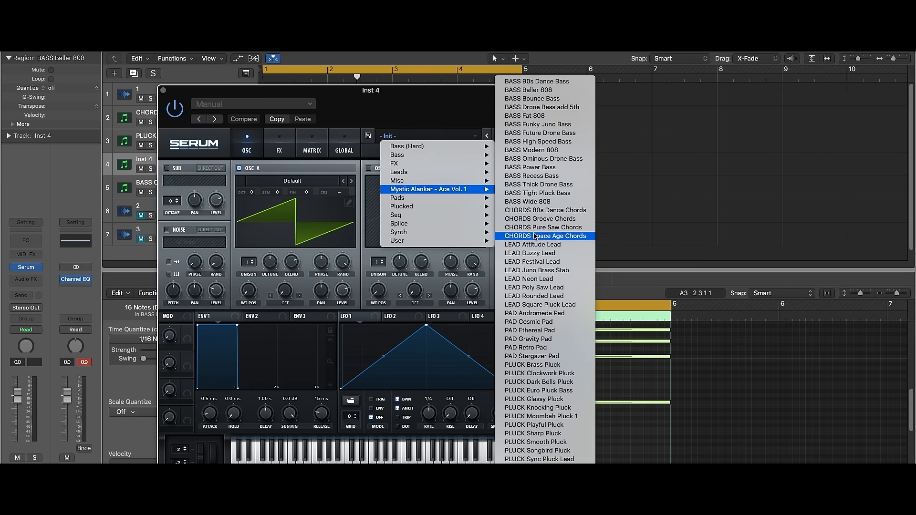
{"action": "left_click", "coordinate": [553, 330]}
{"action": "left_click_drag", "start_coordinate": [411, 104], "coordinate": [639, 212]}
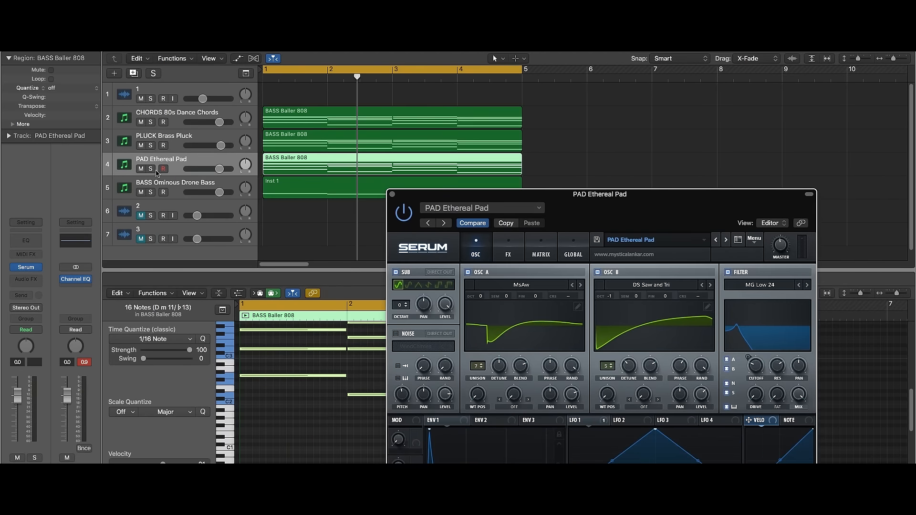
- Solo the pad track, audition PAD Ethereal Pad and PAD Cosmic Pad, and switch to PAD Andromeda Pad
{"action": "left_click", "coordinate": [152, 170]}
{"action": "key", "text": "space"}
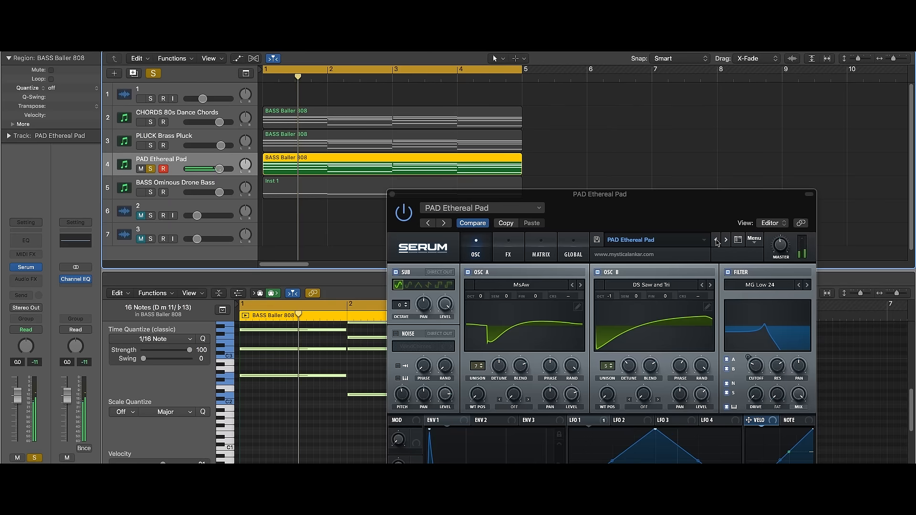
{"action": "left_click", "coordinate": [716, 240]}
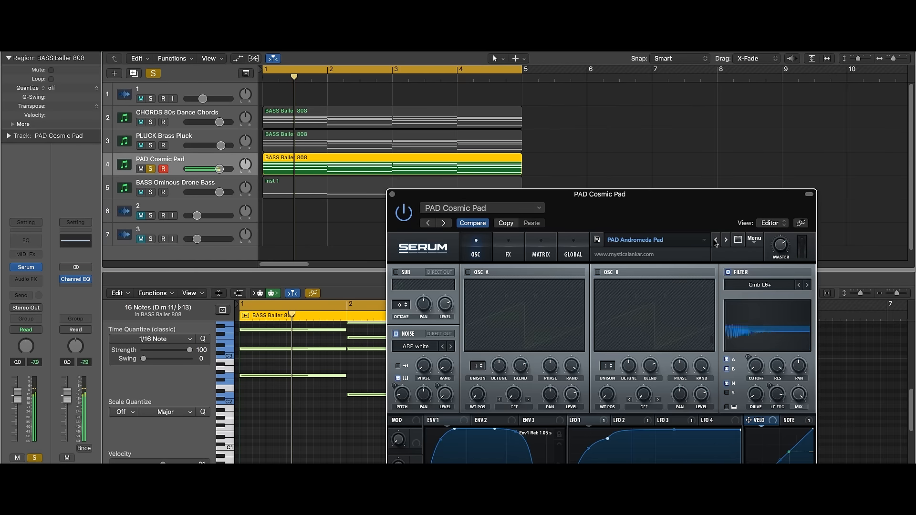
{"action": "left_click", "coordinate": [374, 380]}
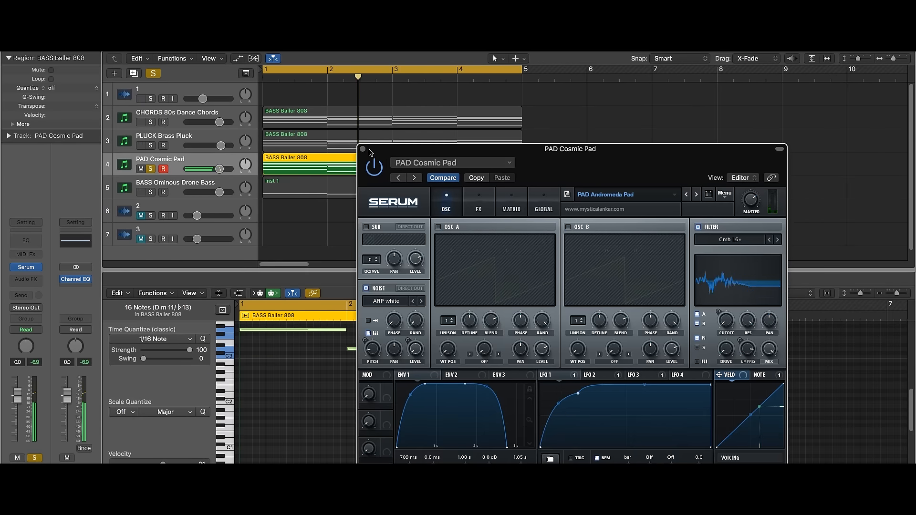
{"action": "left_click", "coordinate": [363, 149]}
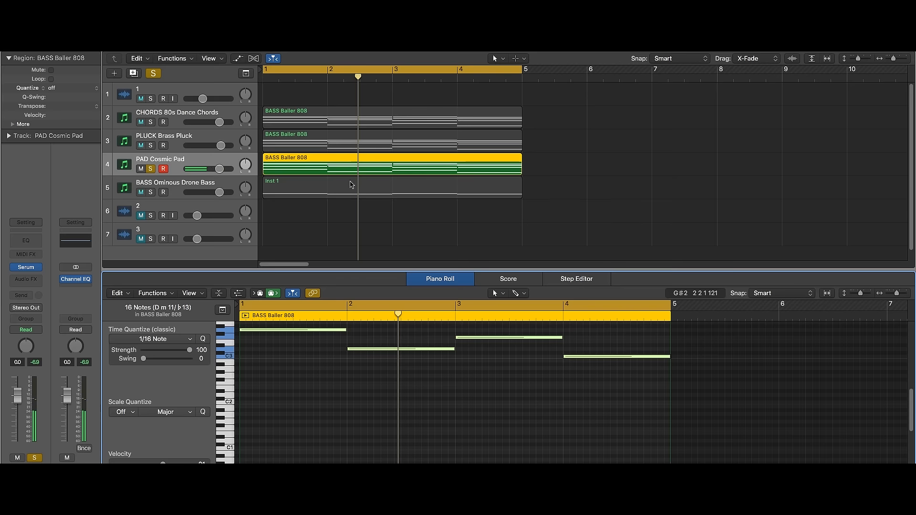
- Select the four lowest notes of the pad region and slightly lower the pad track's volume
{"action": "scroll", "coordinate": [276, 386], "scroll_direction": "up", "scroll_amount": 2}
{"action": "left_click_drag", "start_coordinate": [280, 395], "coordinate": [608, 344]}
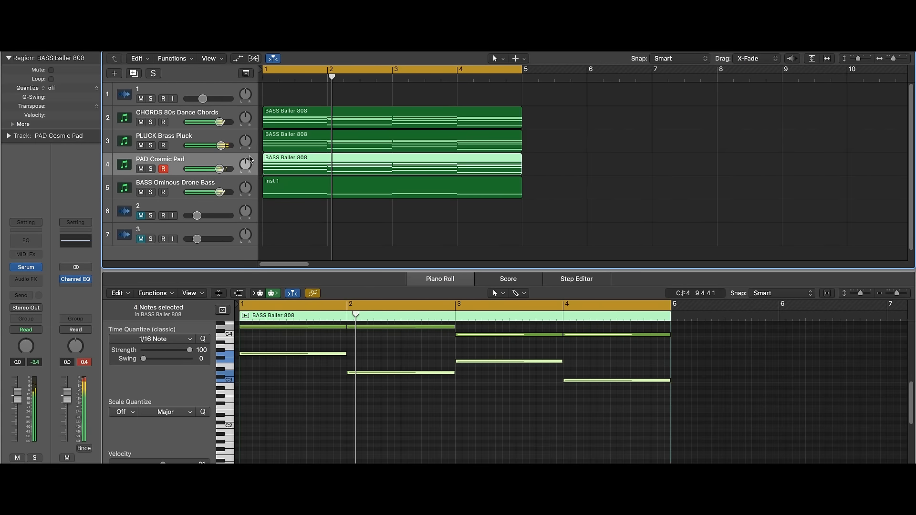
{"action": "left_click", "coordinate": [226, 178]}
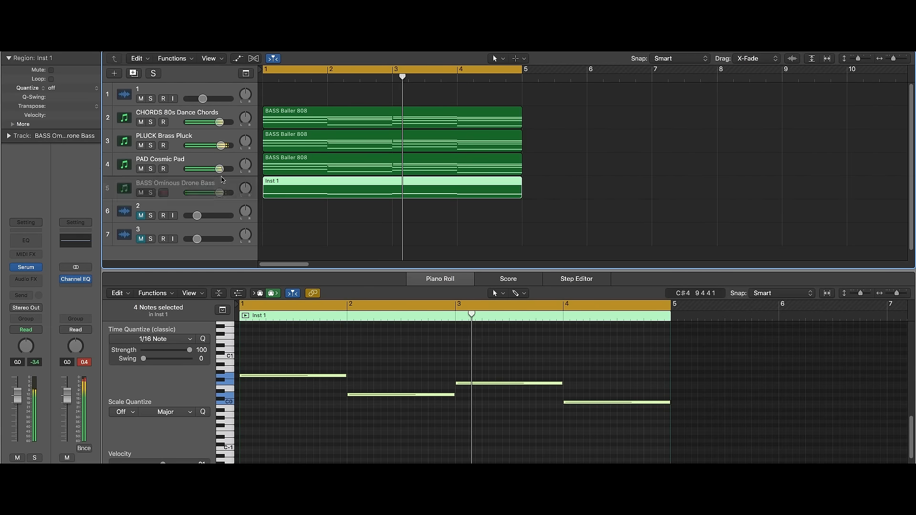
{"action": "left_click_drag", "start_coordinate": [219, 169], "coordinate": [216, 169]}
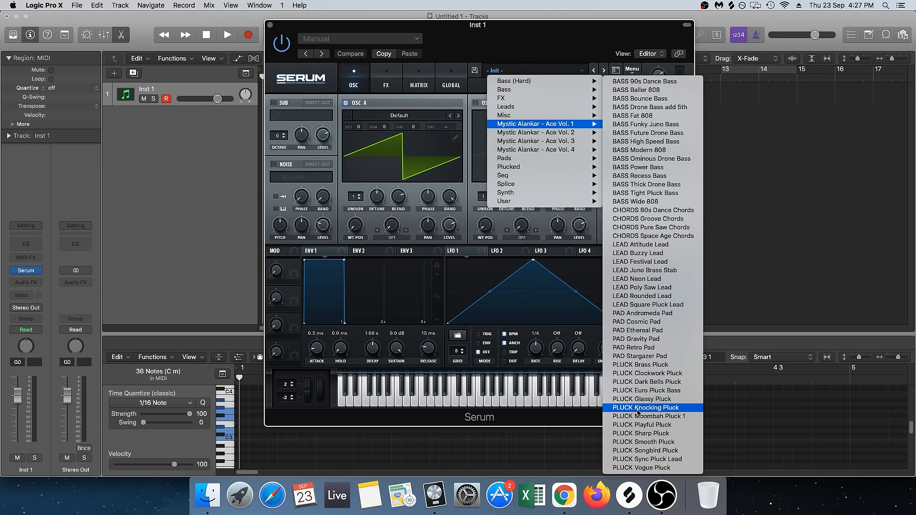
- Browse the Serum preset lists of Mystic Alankar - Ace Vol. 2, Vol. 3 and Vol. 4
{"action": "mouse_move", "coordinate": [570, 134]}
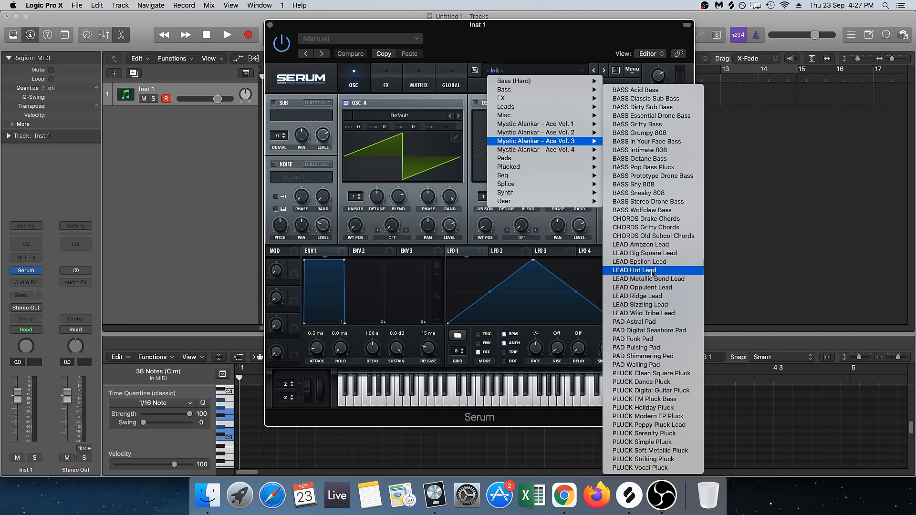
{"action": "mouse_move", "coordinate": [559, 149]}
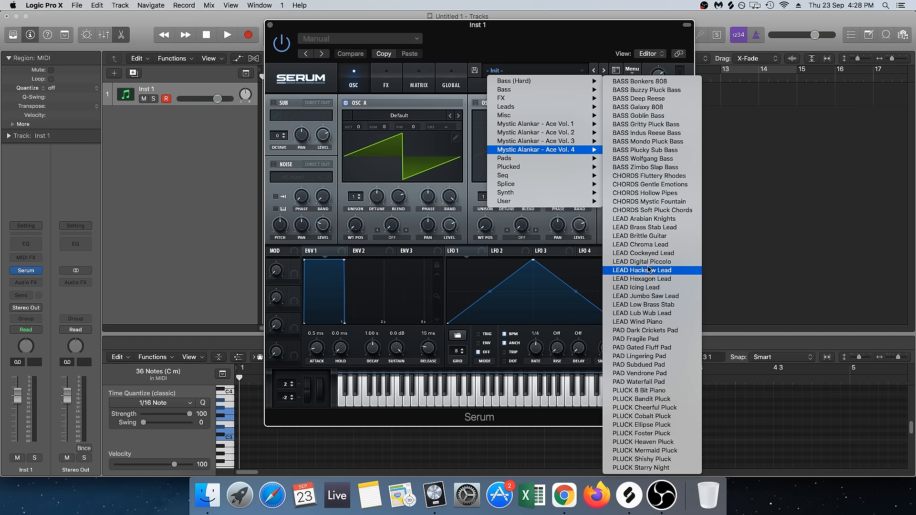